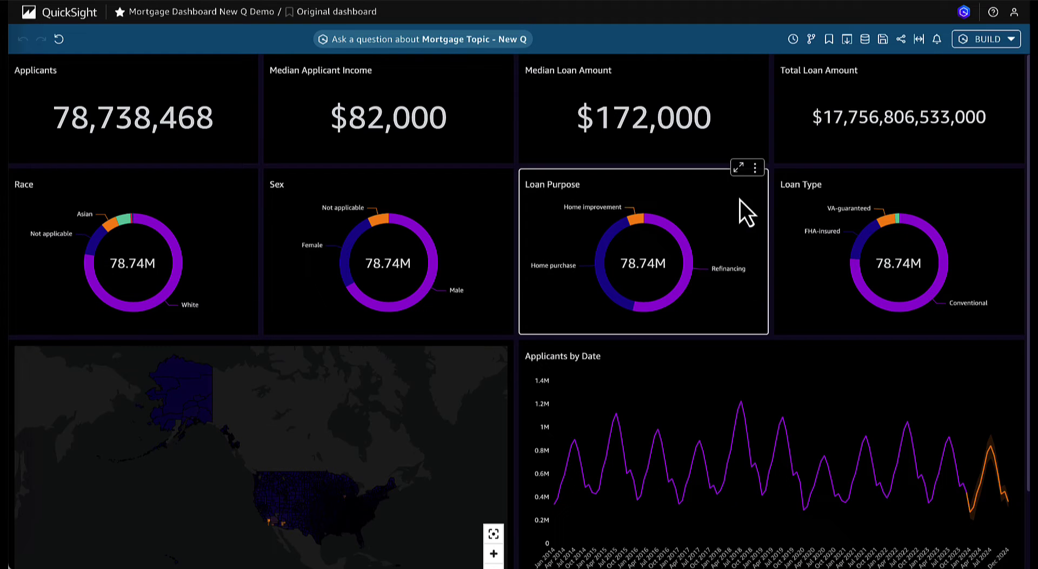
# Cross-filter the dashboard to Refinancing loans, then clear it to restore the full totals
pyautogui.click(679, 237)
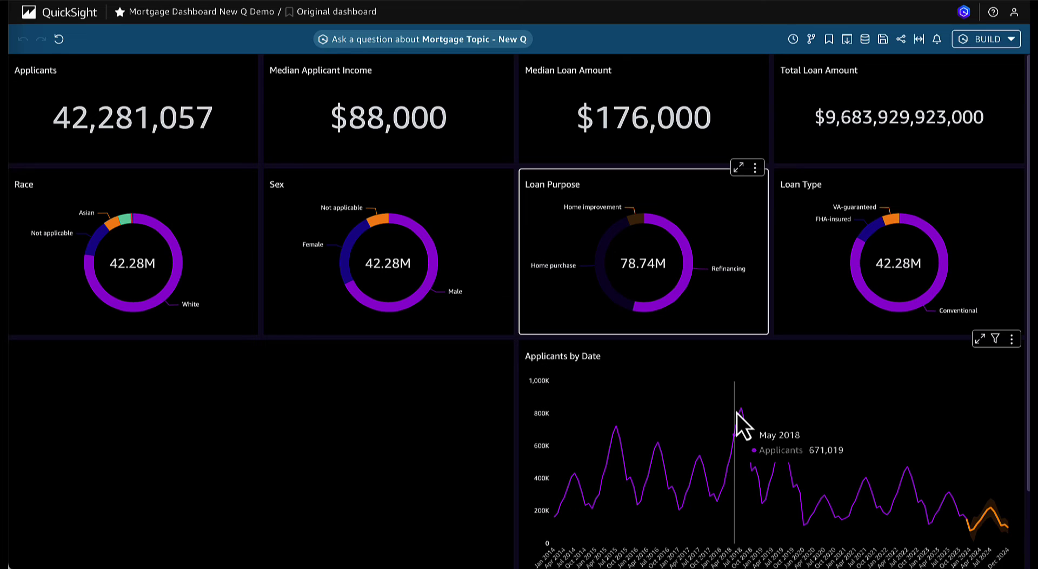
pyautogui.click(747, 427)
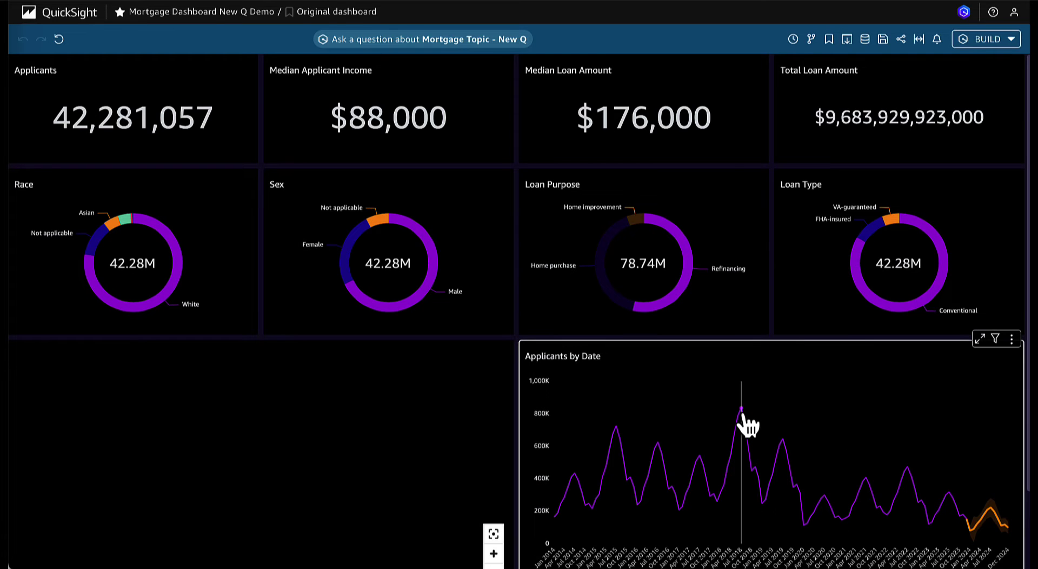
pyautogui.click(682, 249)
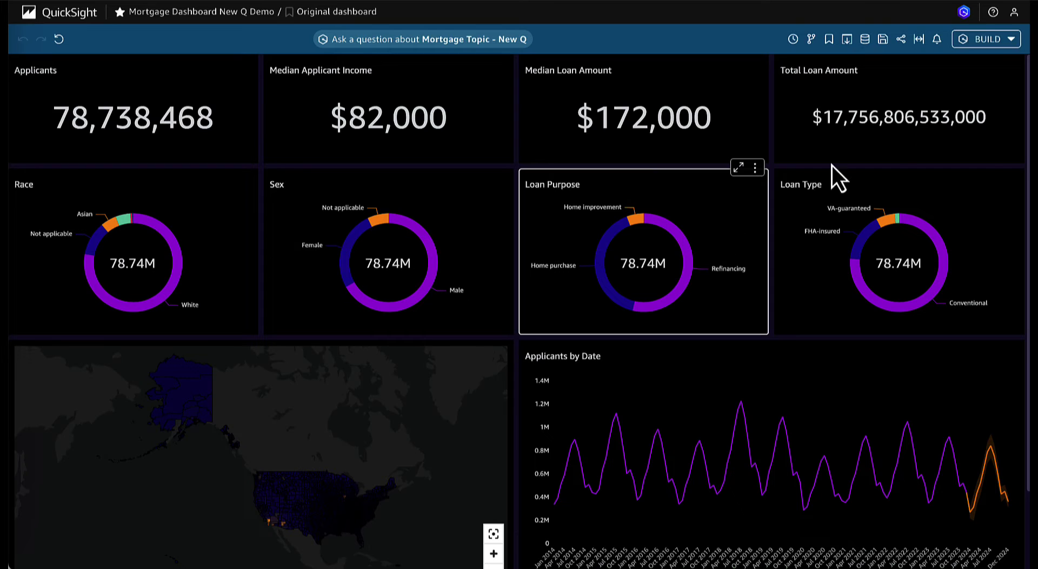
# Generate the AI executive summary from the BUILD menu, read it, then dismiss it
pyautogui.click(976, 40)
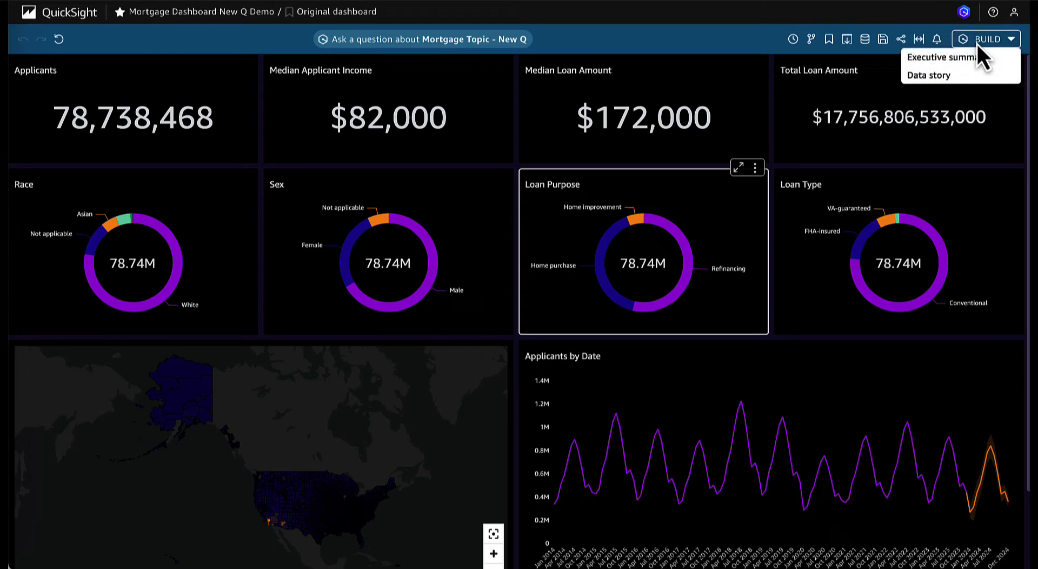
pyautogui.click(950, 56)
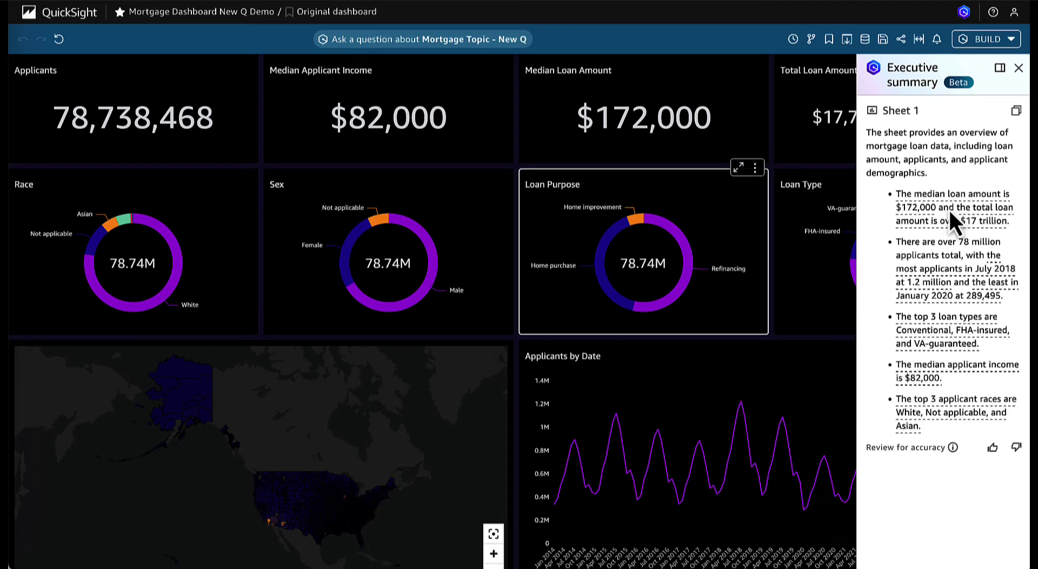
pyautogui.click(1018, 69)
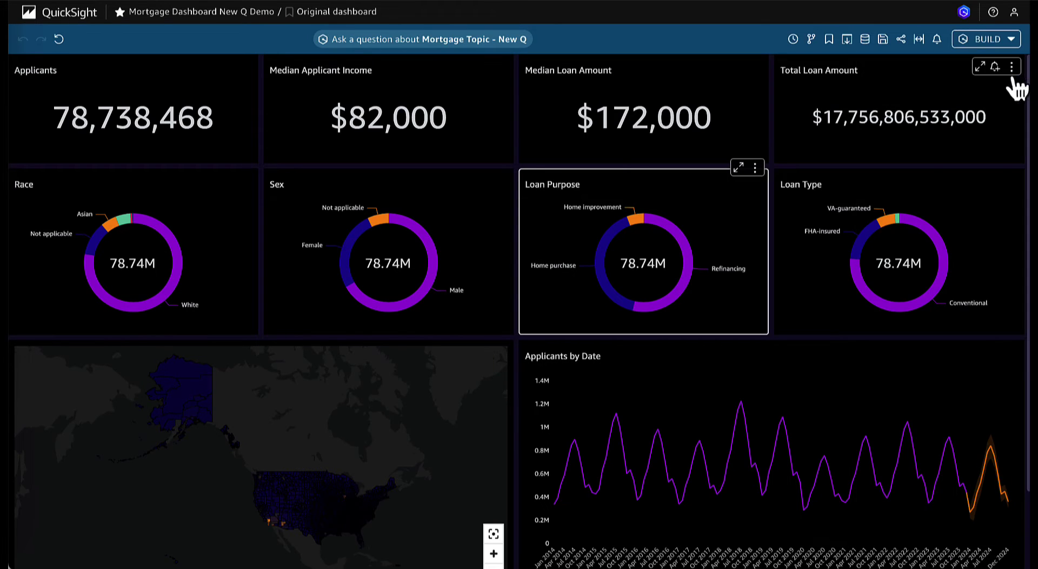
# Ask Q 'show me applicants by loan purpose in orange county in 2023'
pyautogui.click(436, 42)
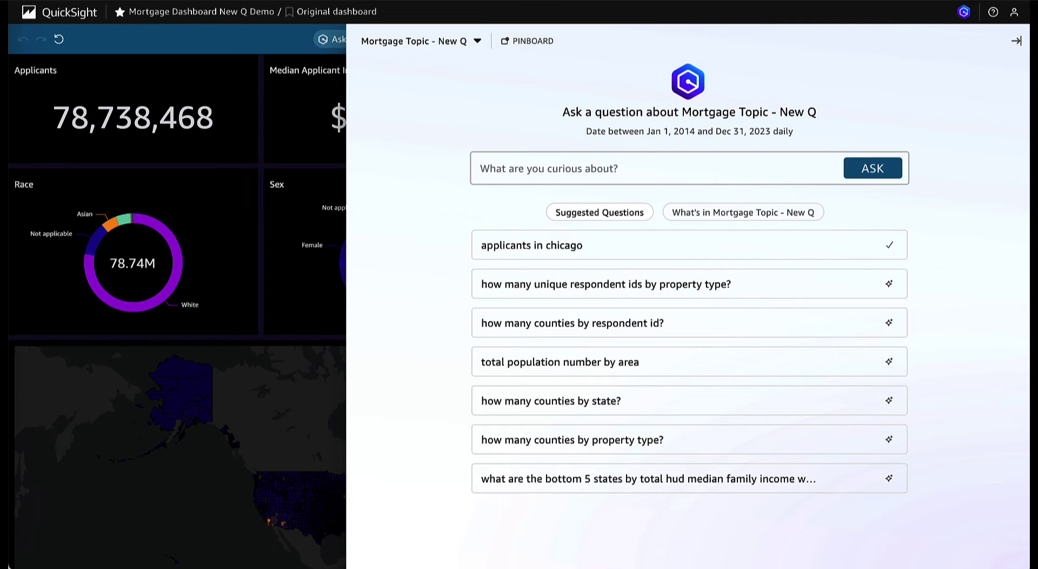
pyautogui.click(562, 162)
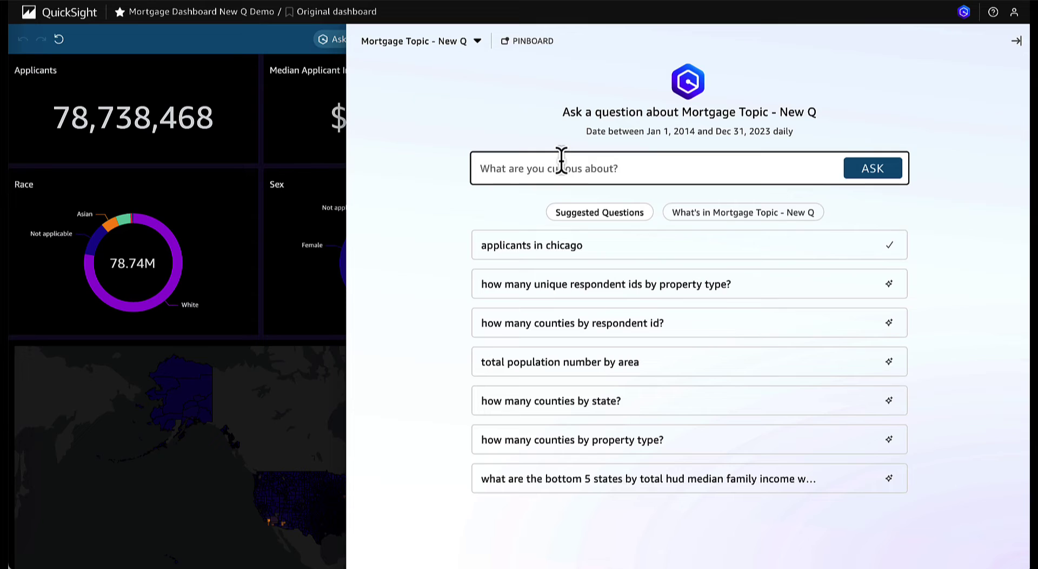
pyautogui.write('show me applicants by loan purpose in orange county in 2023')
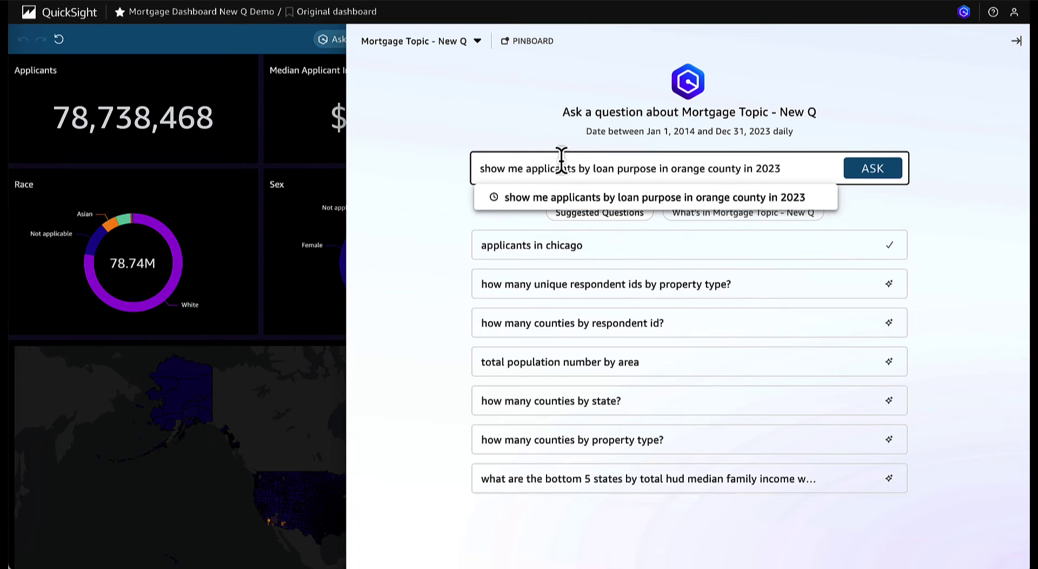
pyautogui.click(887, 169)
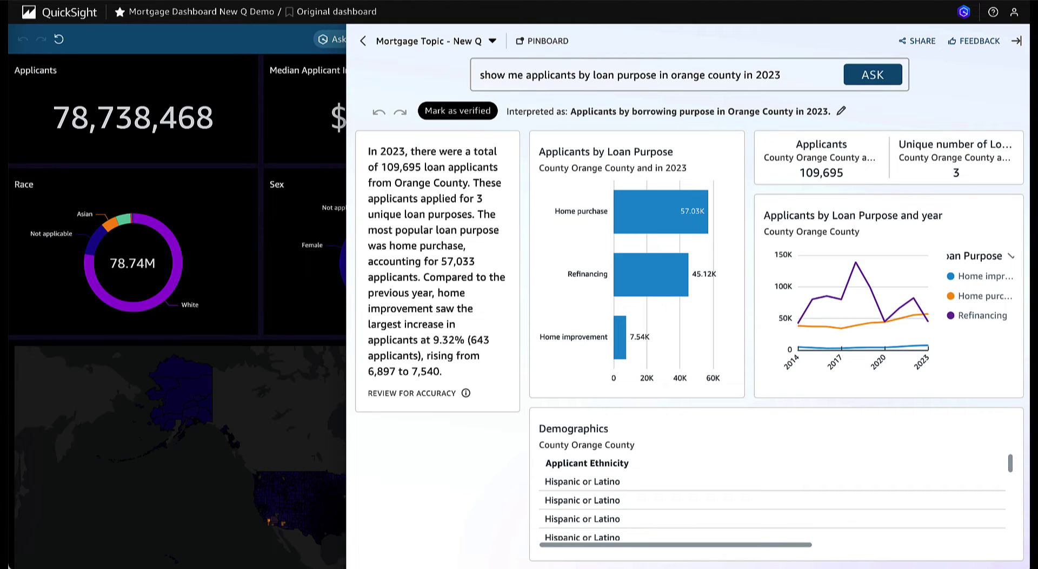
# Ask Q 'Why did the total loan amount decline in 2023?' in place of the previous question
pyautogui.click(607, 77)
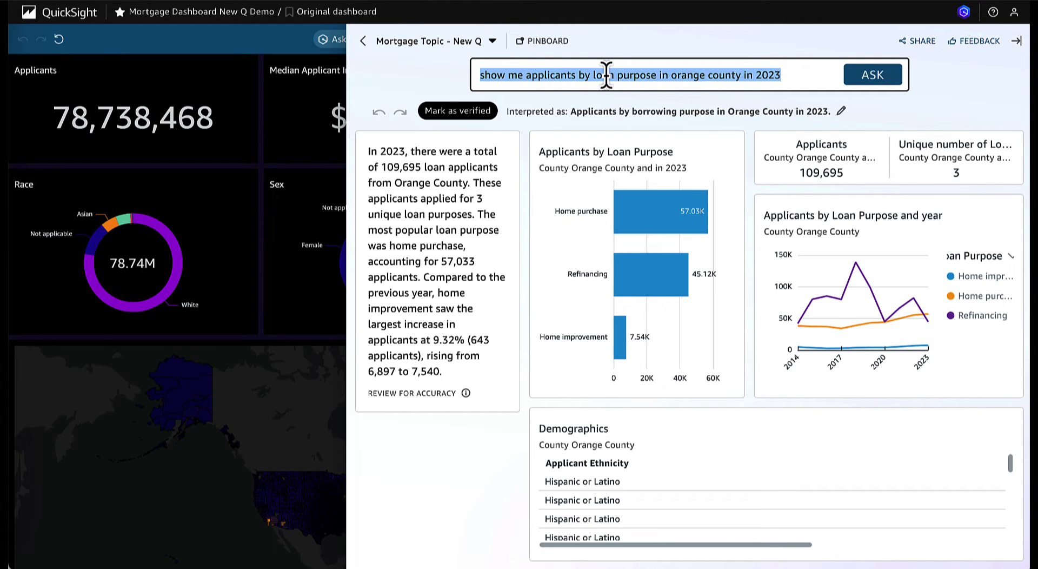
pyautogui.write('Why did the total loan amount decline in 2023?"')
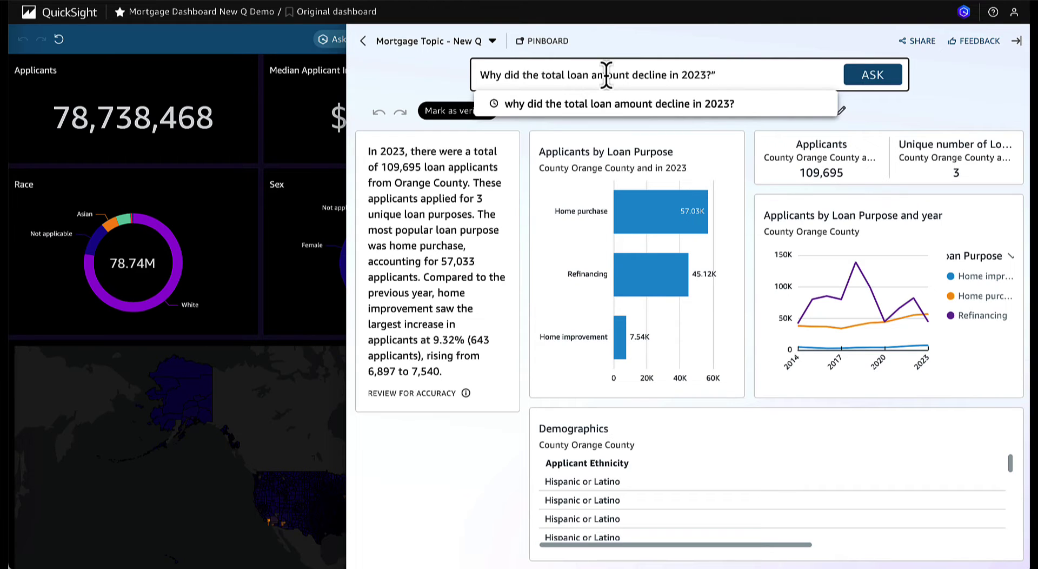
pyautogui.click(863, 75)
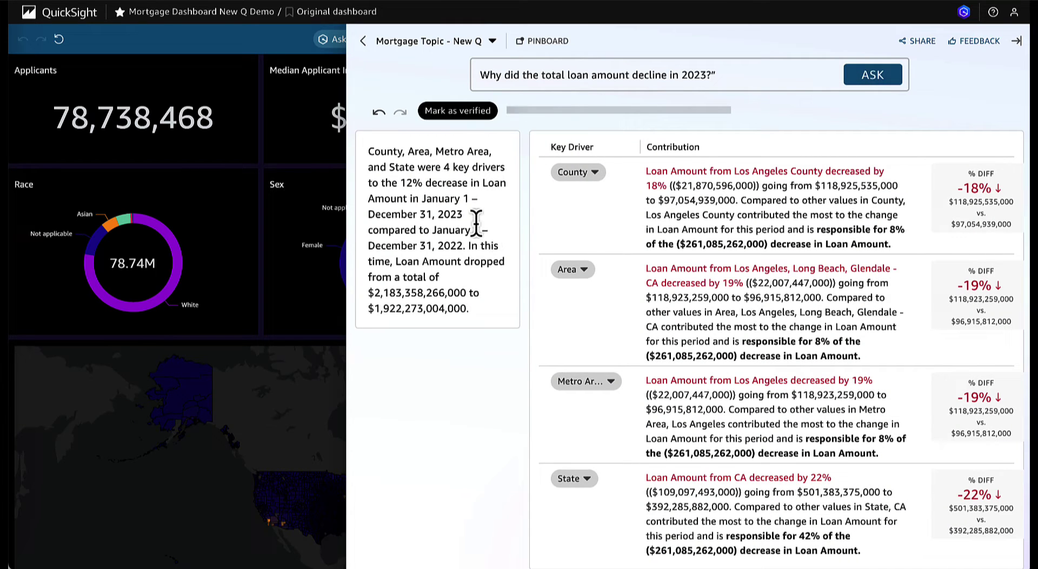
# Review the 12% decrease and replace the Metro Area key driver with Loan Type
pyautogui.doubleClick(402, 184)
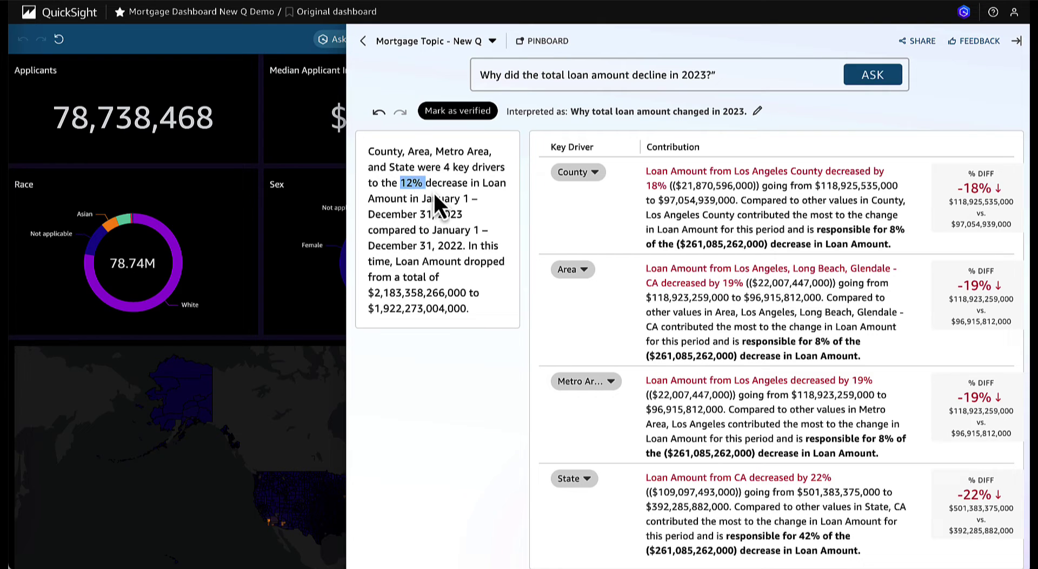
pyautogui.click(475, 222)
pyautogui.click(599, 399)
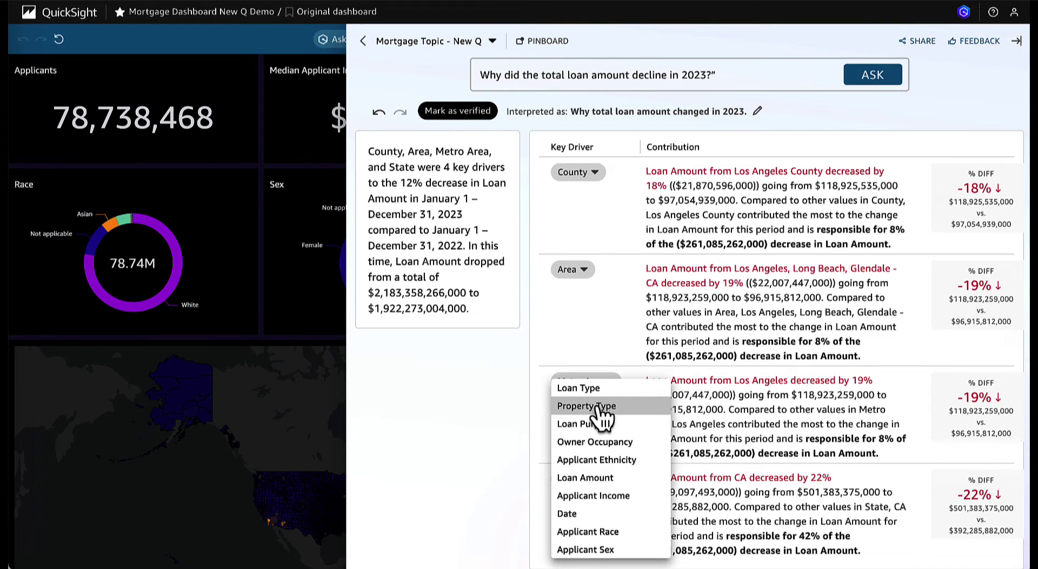
pyautogui.click(597, 389)
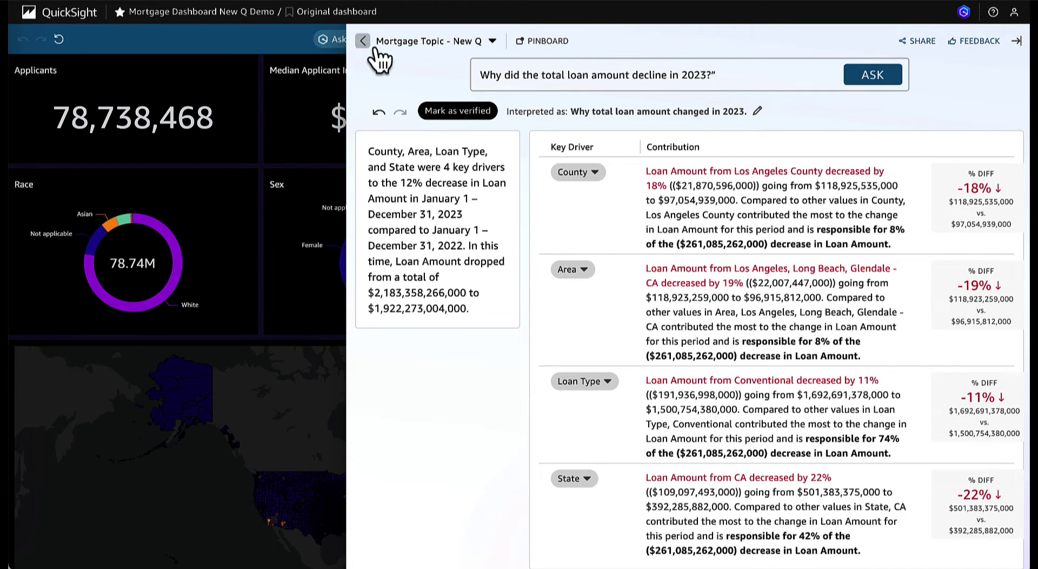
# Collapse the Q answers panel to show the unfiltered dashboard
pyautogui.click(1016, 41)
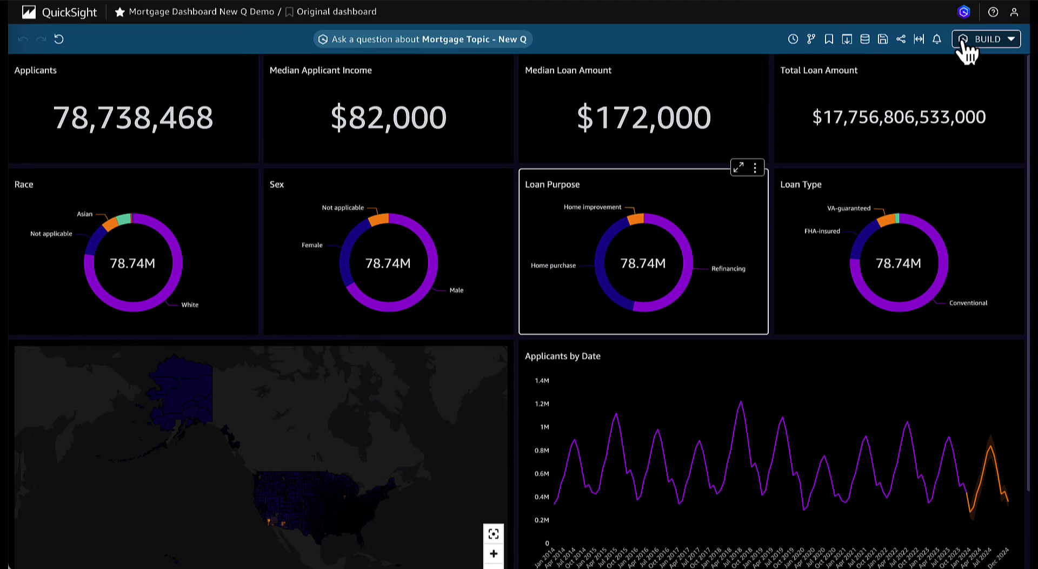
# Start a new data story with the mortgage applications prompt
pyautogui.click(961, 40)
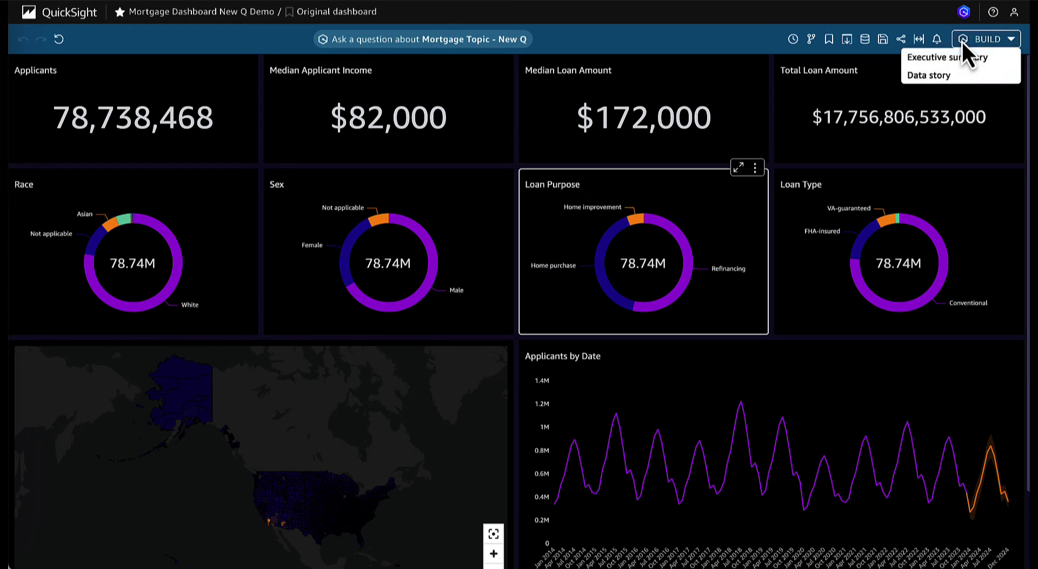
pyautogui.click(943, 86)
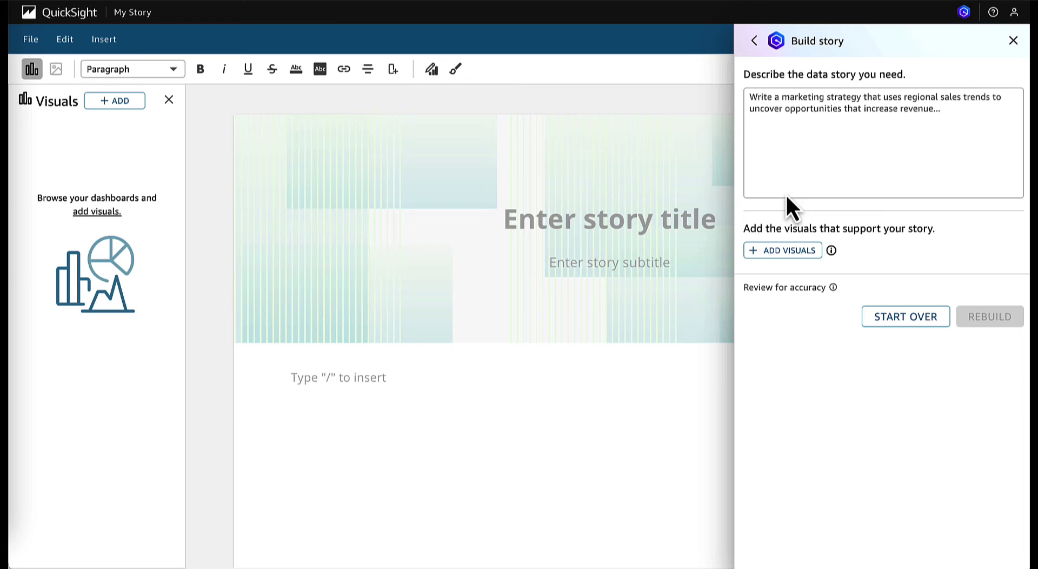
pyautogui.click(778, 114)
pyautogui.write('Write a story about mortgage applications, where they are happening and the types of mortgage')
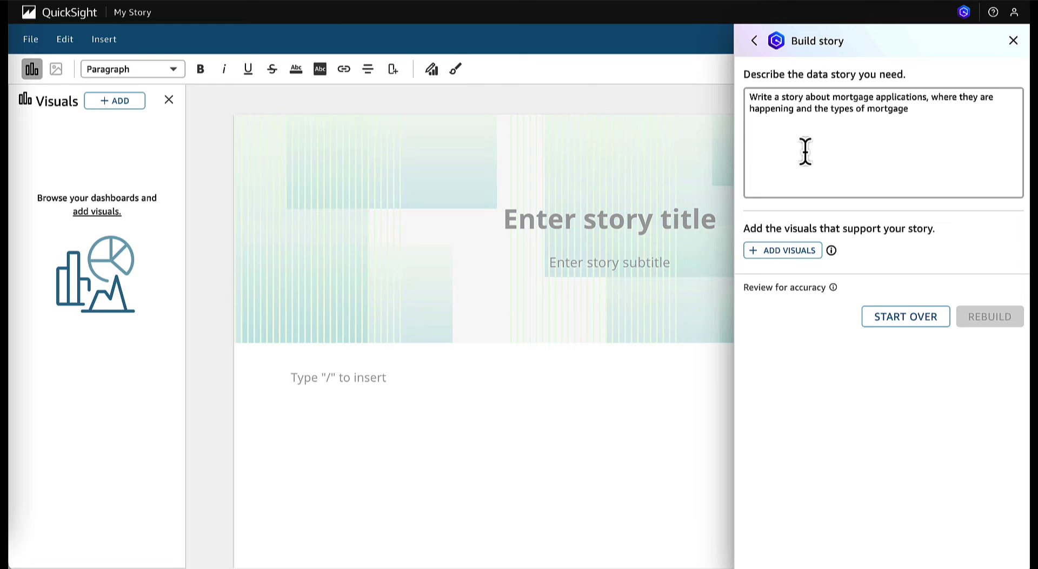
# Attach the Applicants, Loan Purpose, Loan Type and Applicants by Date visuals to the story
pyautogui.click(816, 250)
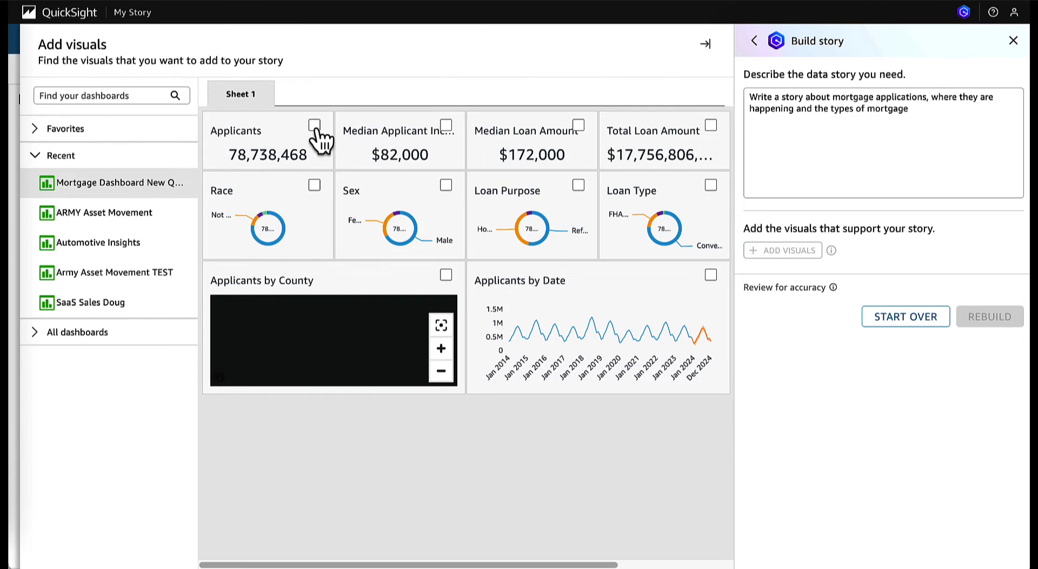
pyautogui.click(314, 126)
pyautogui.click(577, 186)
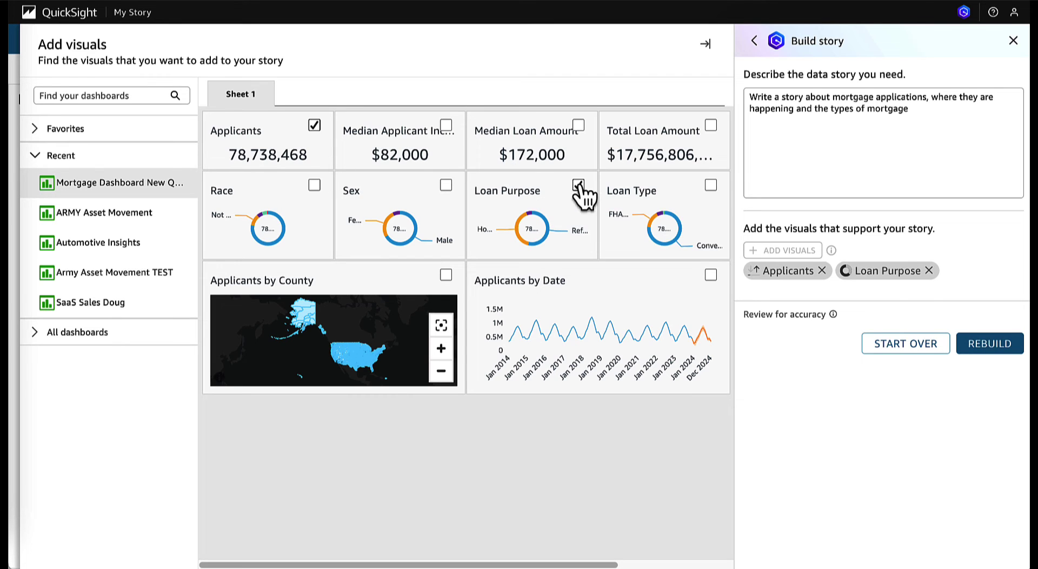
pyautogui.click(711, 185)
pyautogui.click(711, 275)
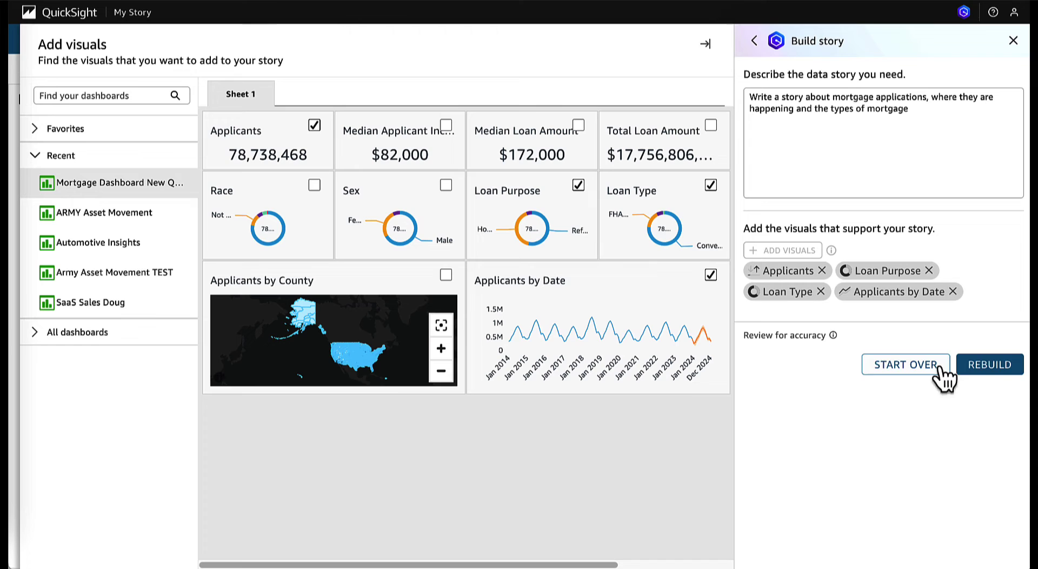
# Rebuild the story from the four chosen visuals to generate a new draft
pyautogui.click(984, 371)
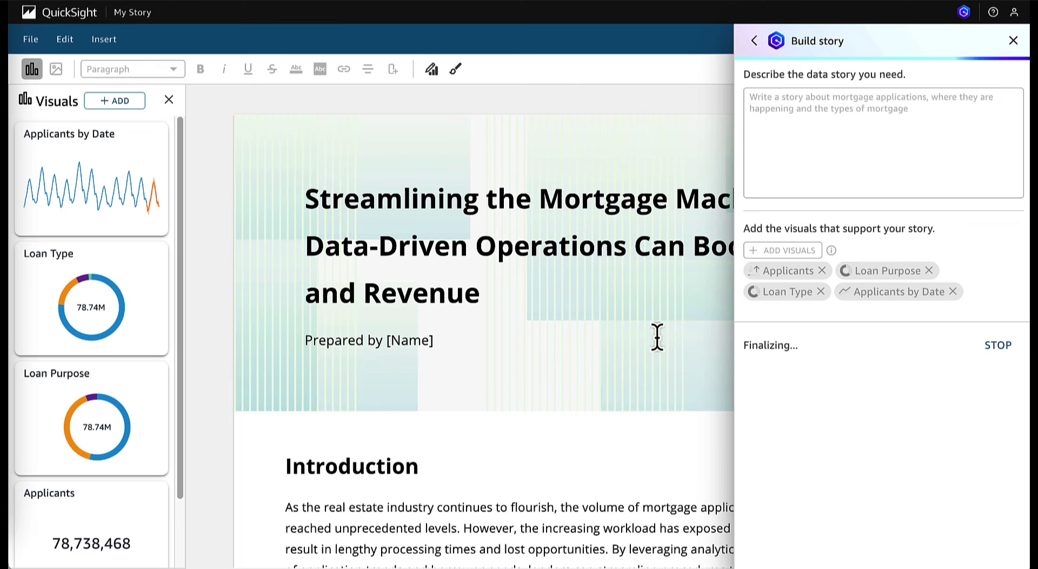
# Apply the Dusk theme to the story and close the style panel
pyautogui.scroll(-10, 657, 338)
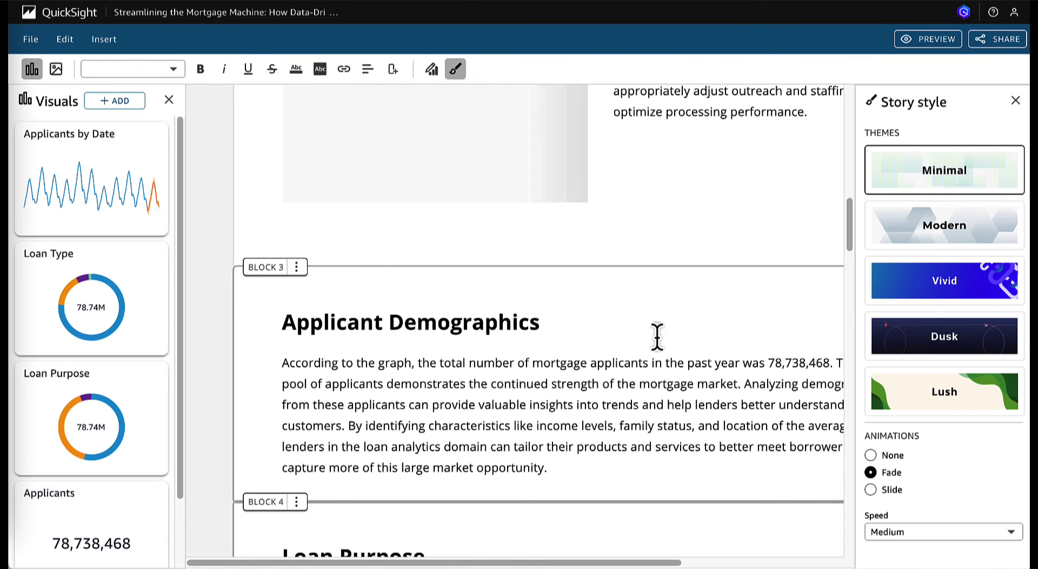
pyautogui.scroll(10, 640, 320)
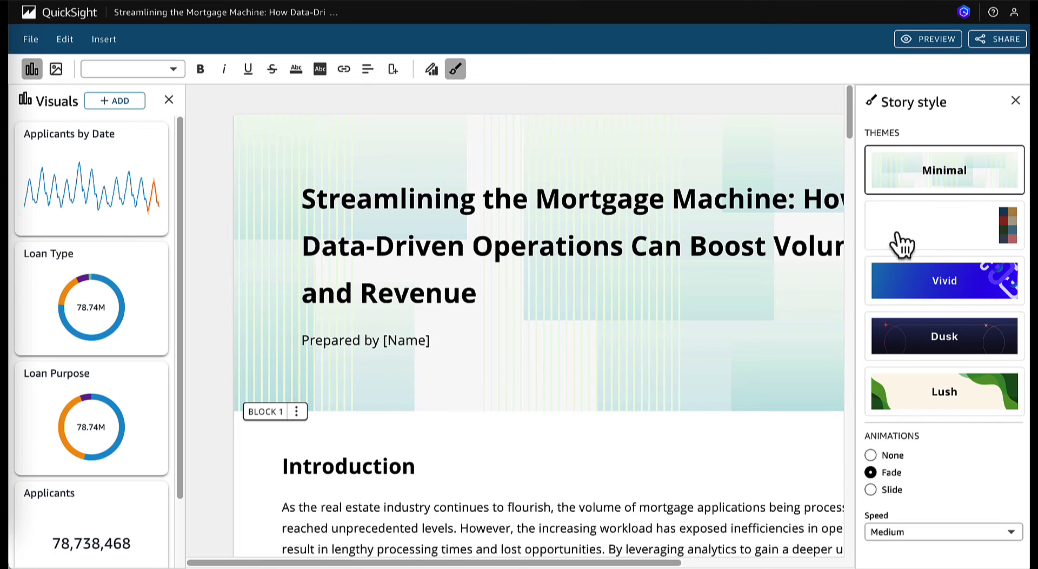
pyautogui.click(953, 349)
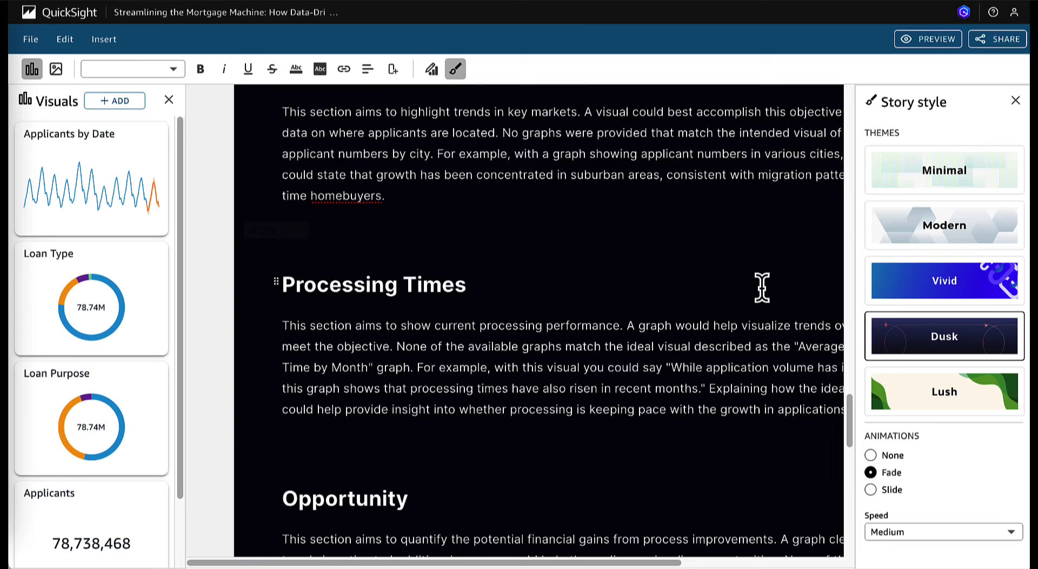
pyautogui.scroll(15, 762, 287)
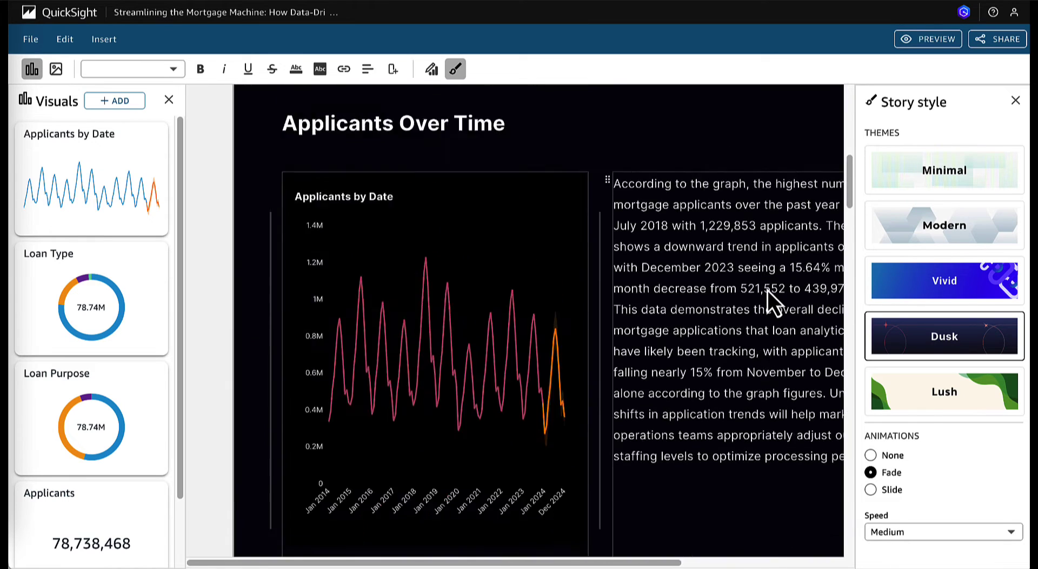
pyautogui.scroll(5, 768, 290)
pyautogui.click(1015, 101)
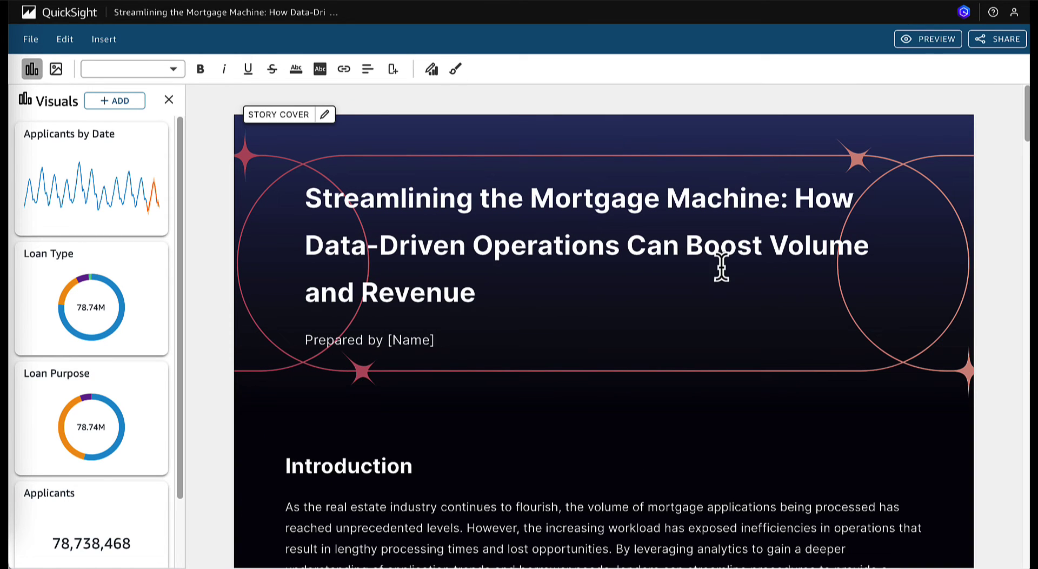
# Open and close the display settings of the Applicants by Date chart
pyautogui.scroll(-9, 702, 290)
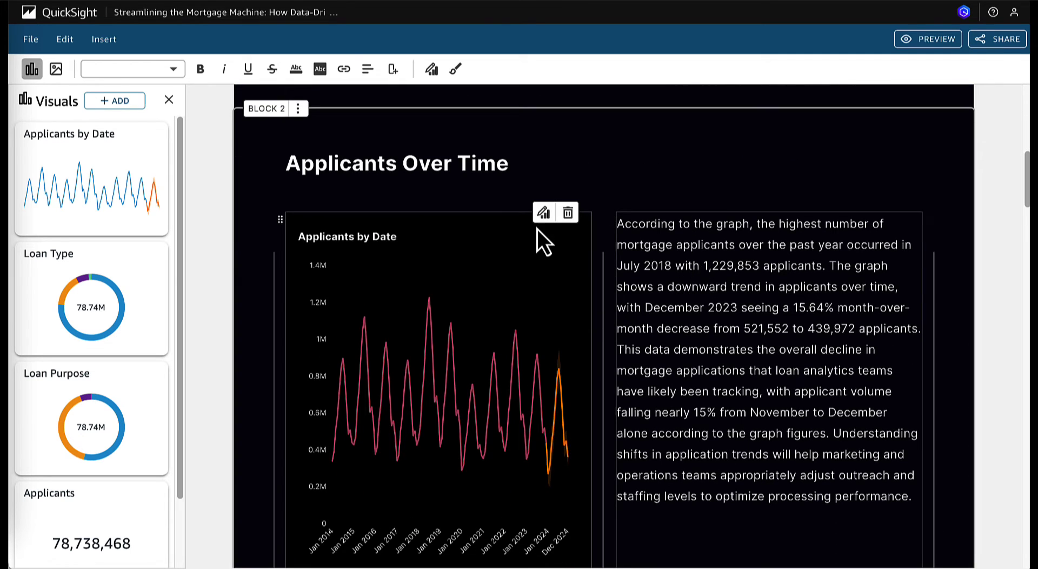
pyautogui.click(543, 212)
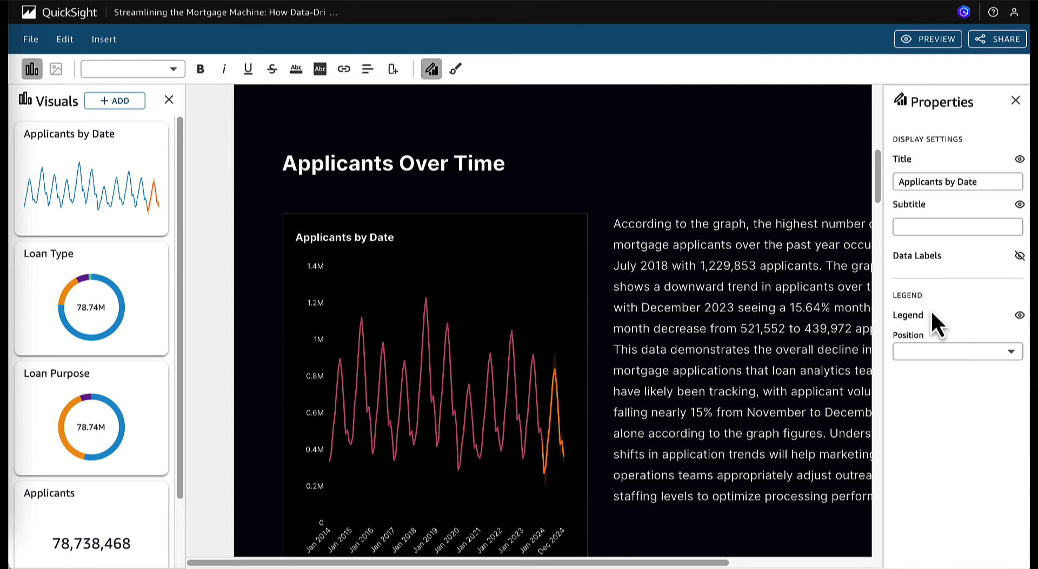
pyautogui.click(1014, 101)
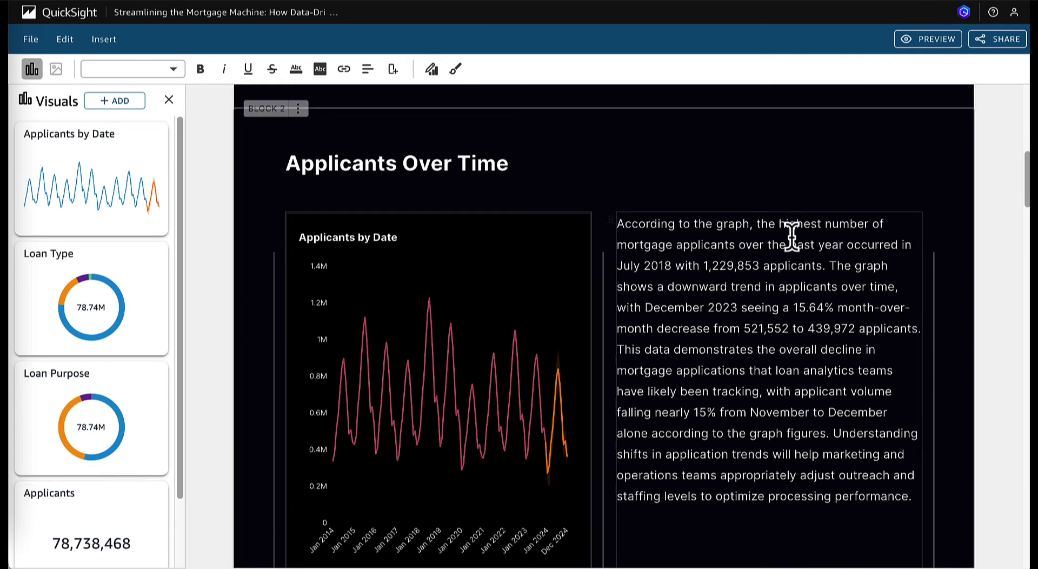
# Use the AI narrative editor to rewrite the Applicants Over Time paragraph as bullet points
pyautogui.scroll(-3, 752, 266)
pyautogui.scroll(1, 753, 266)
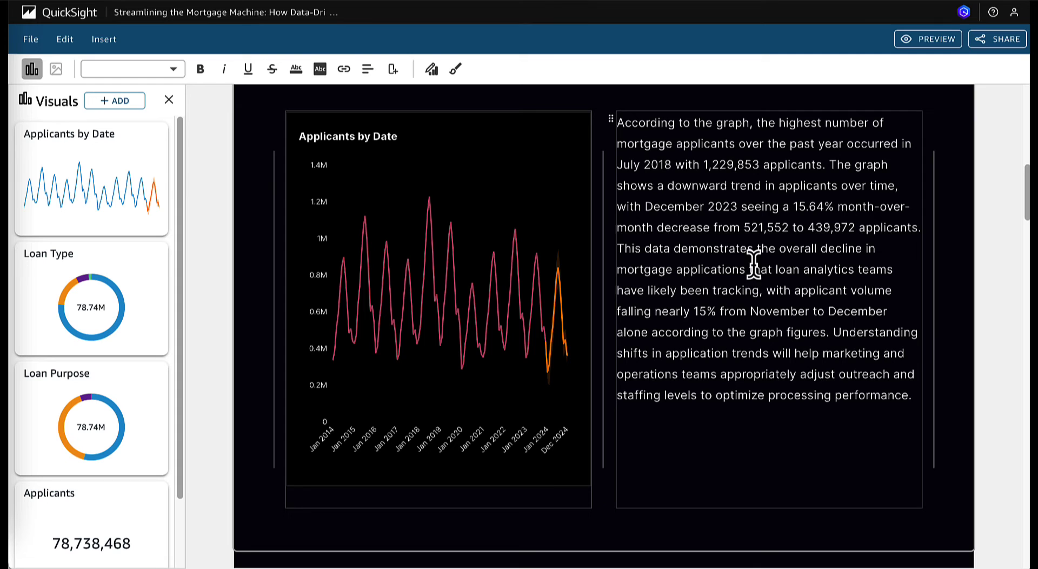
pyautogui.moveTo(684, 162); pyautogui.dragTo(794, 205)
pyautogui.click(794, 206)
pyautogui.tripleClick(740, 270)
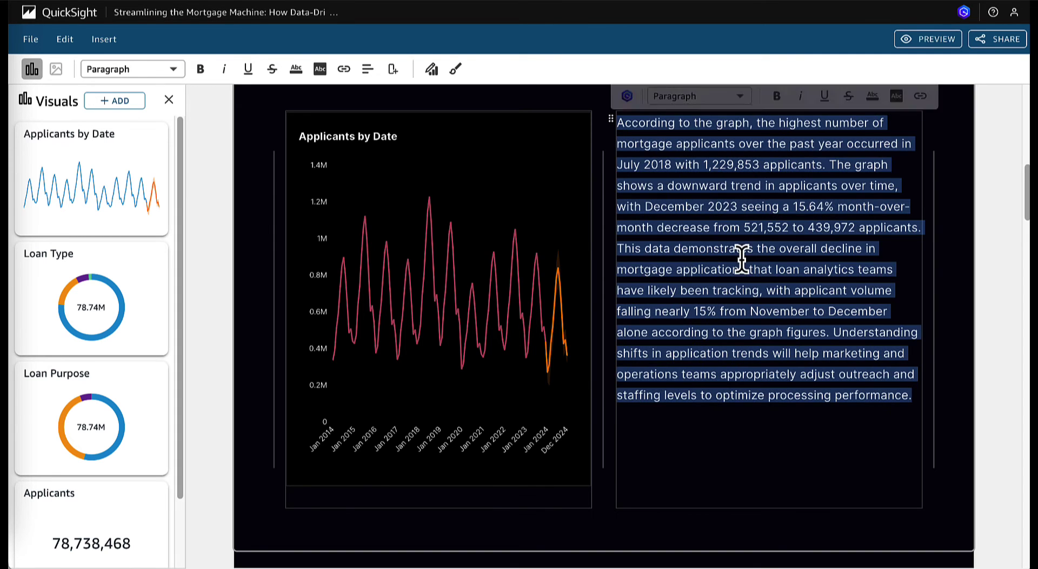
pyautogui.click(628, 96)
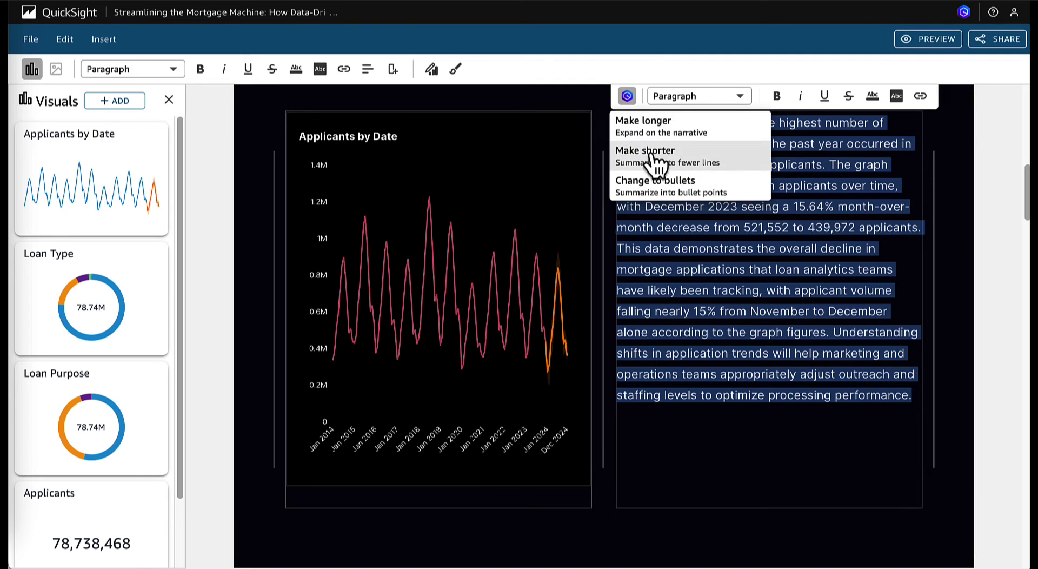
pyautogui.click(657, 188)
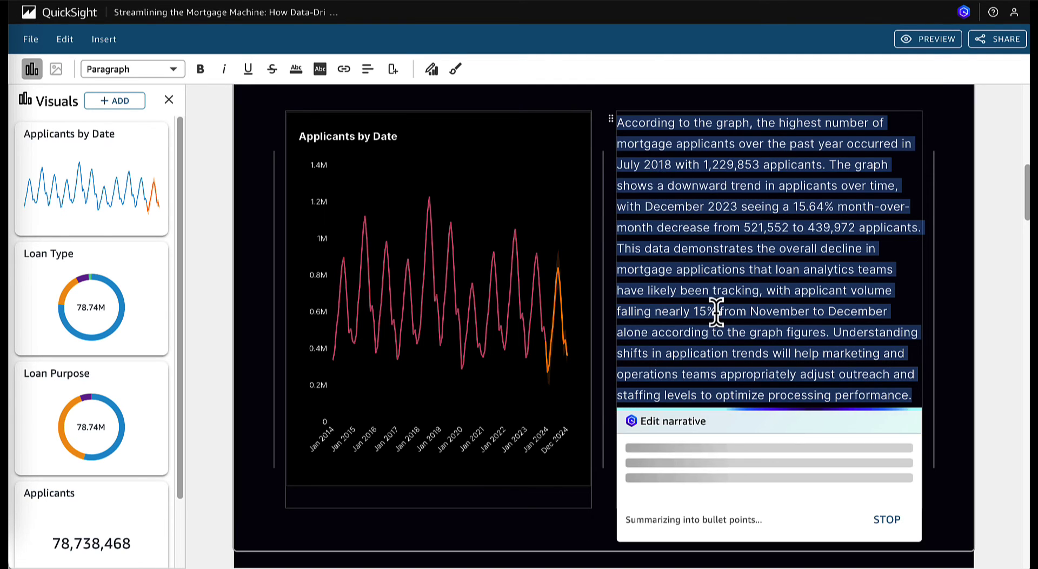
pyautogui.scroll(-4, 790, 405)
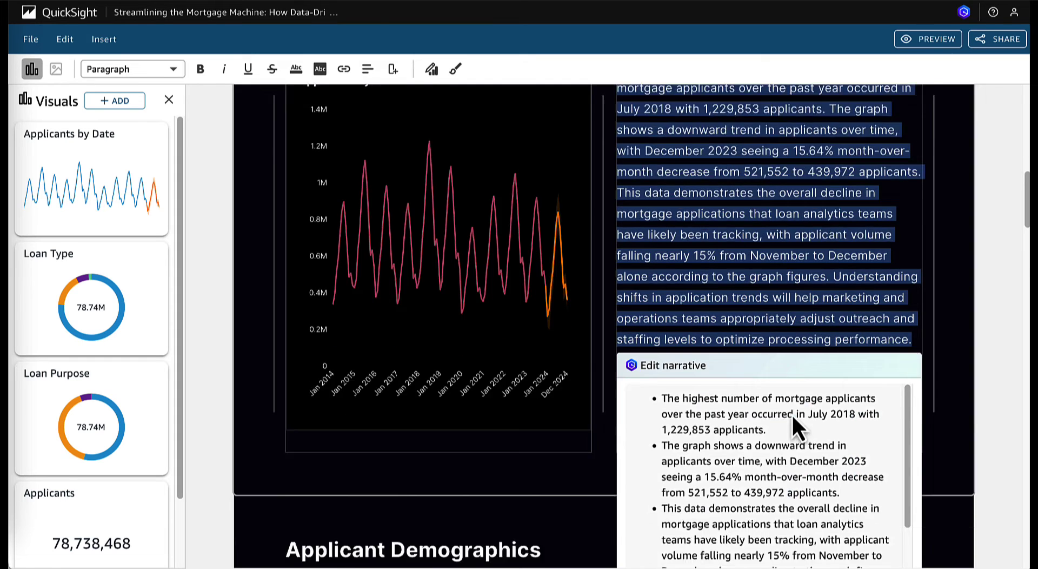
pyautogui.click(875, 465)
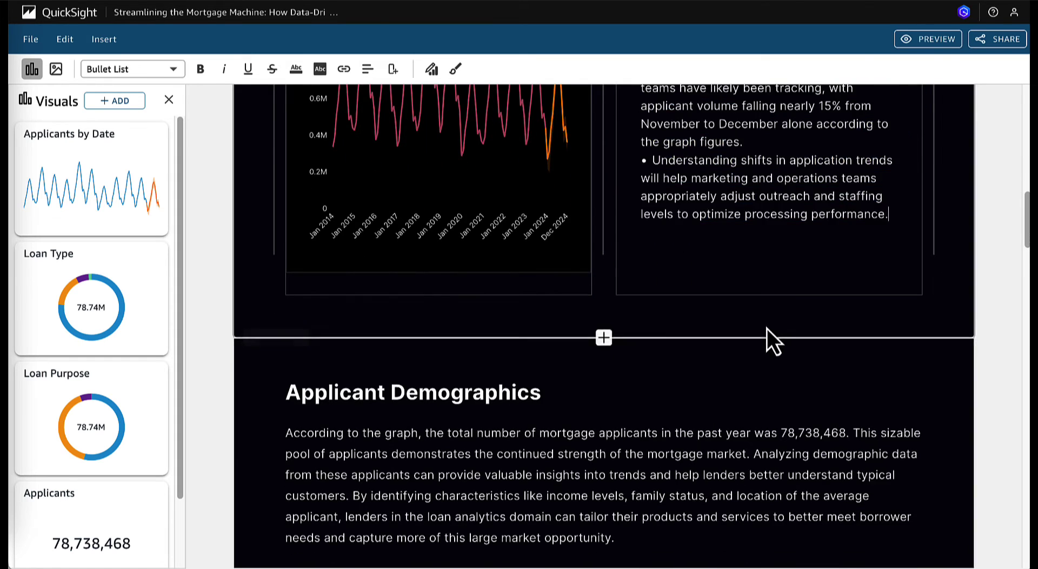
pyautogui.scroll(4, 765, 327)
pyautogui.scroll(-10, 715, 354)
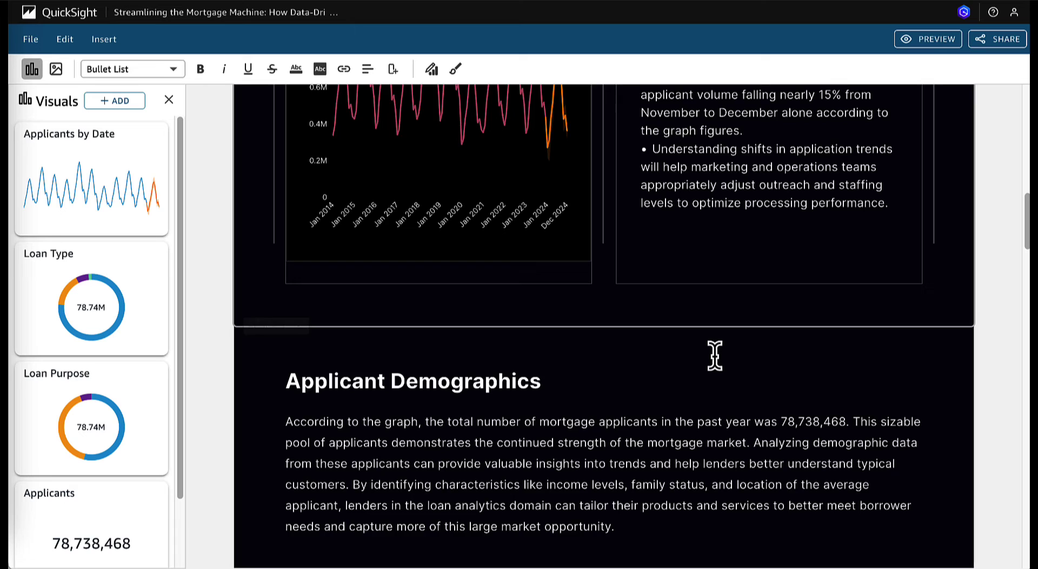
pyautogui.scroll(-2, 713, 354)
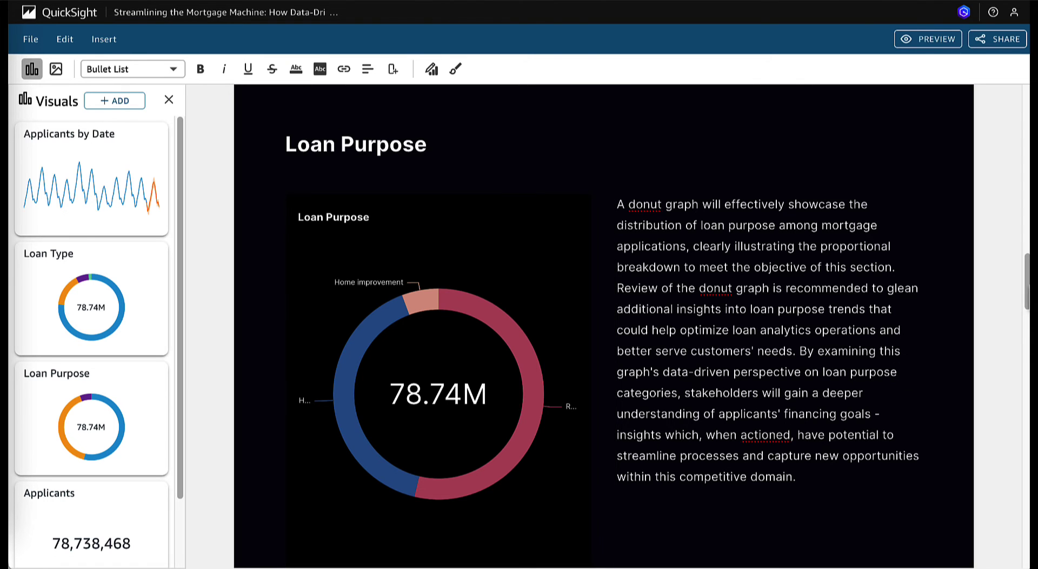
pyautogui.moveTo(1026, 292); pyautogui.dragTo(1027, 124)
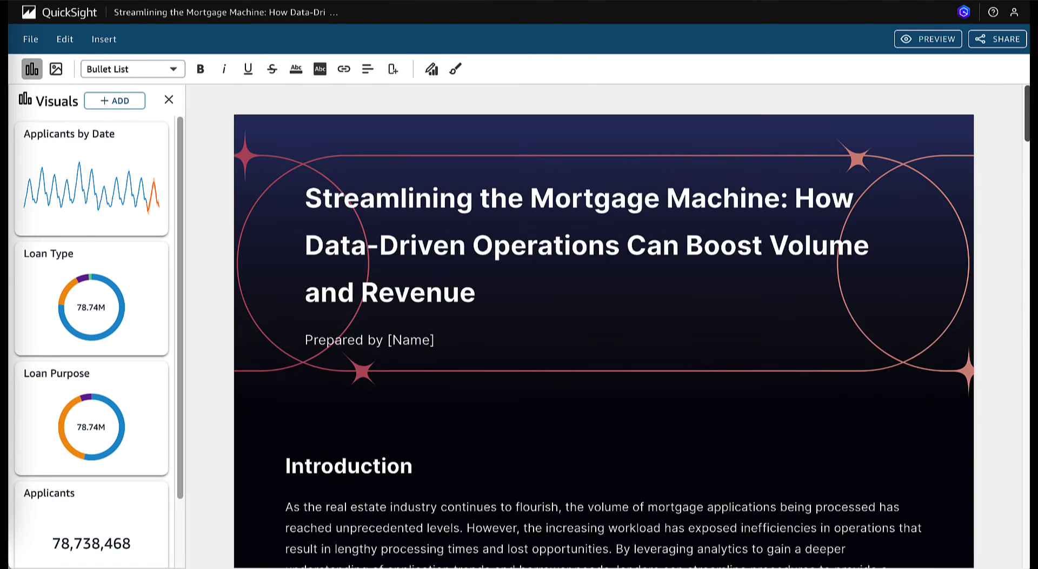
pyautogui.click(989, 43)
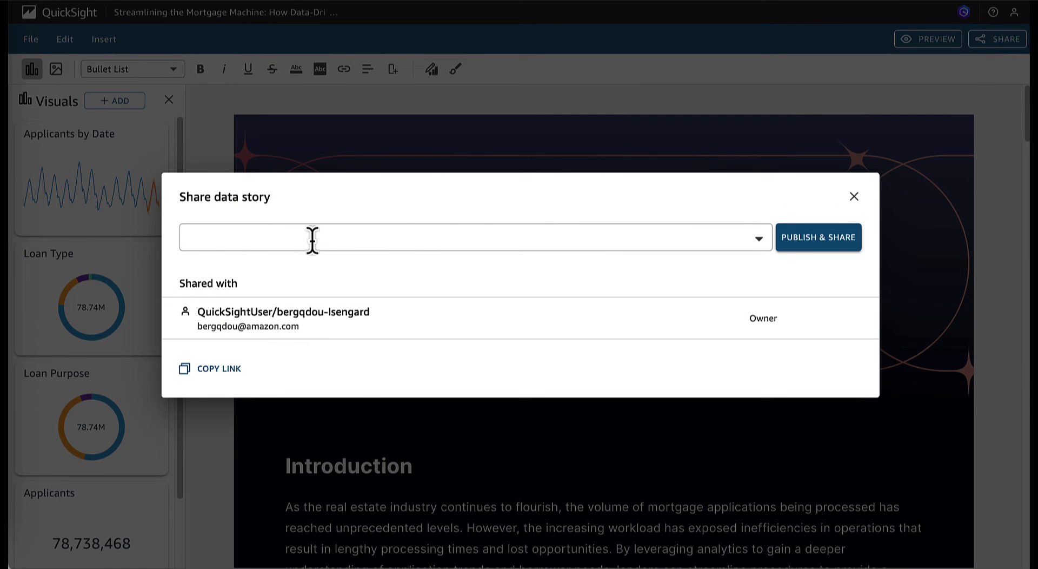
pyautogui.click(854, 196)
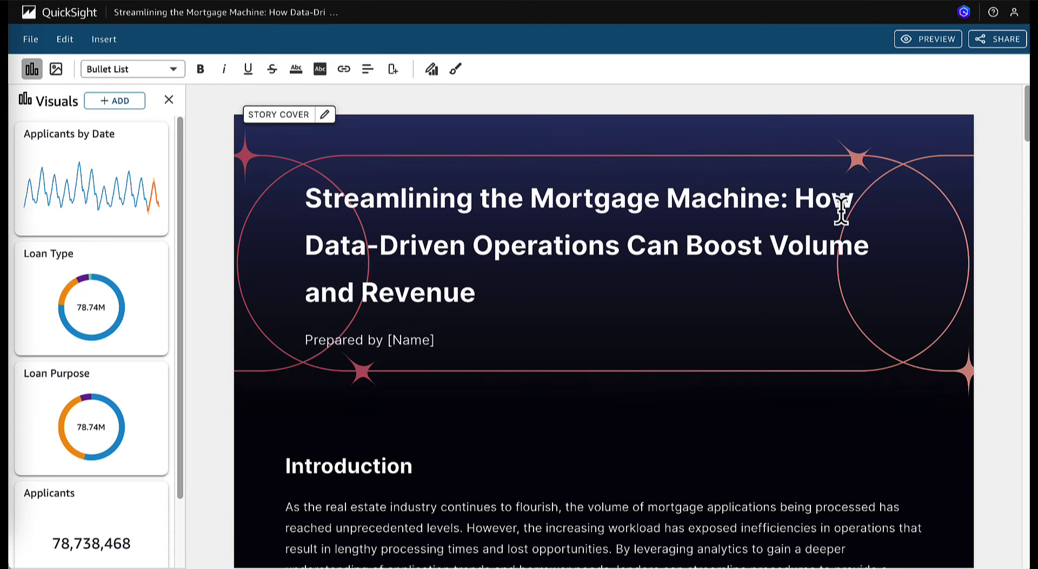
# Open Mortgage Analysis - GenBI from the home page and close the Data and Visuals panes
pyautogui.click(82, 19)
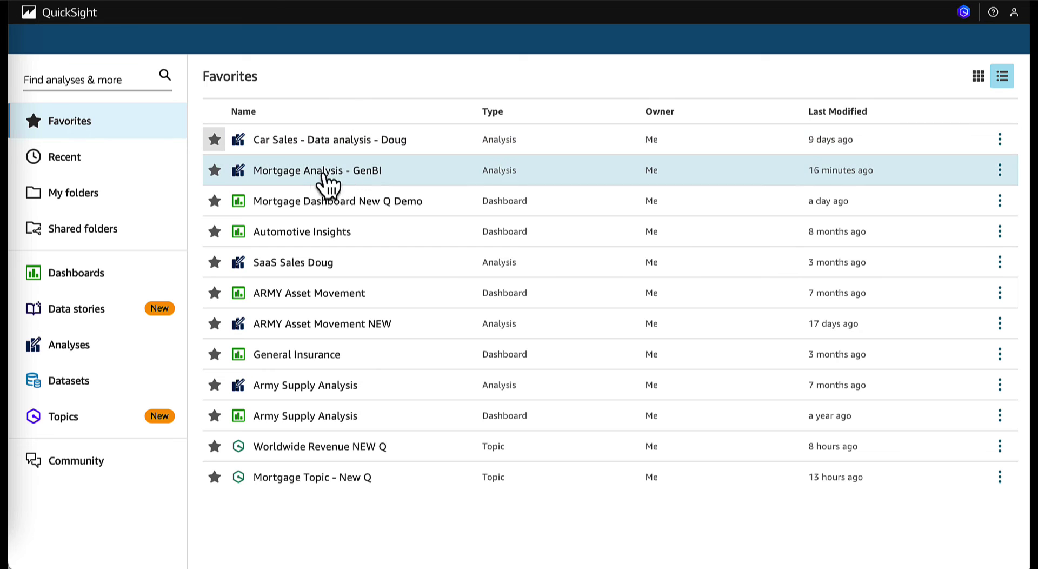
pyautogui.click(323, 171)
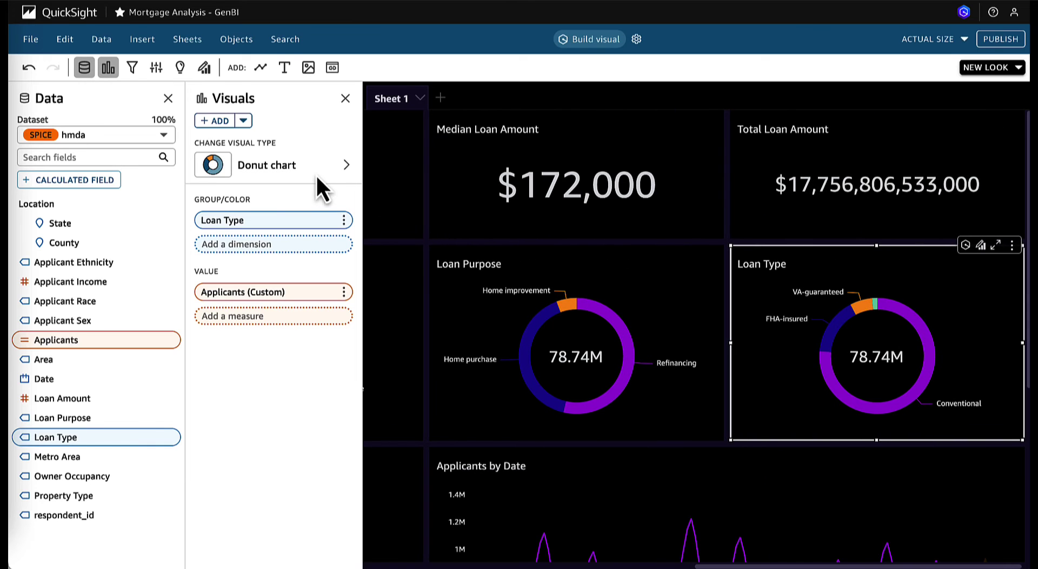
pyautogui.click(168, 98)
pyautogui.click(169, 99)
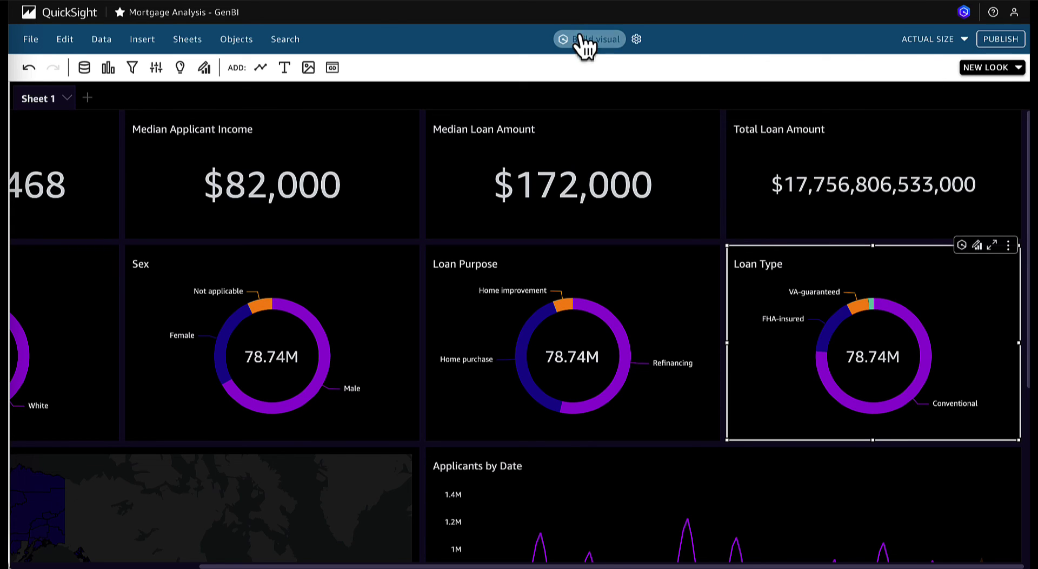
# Use Build visual with 'a line chart of total loan amount by month' and add the resulting chart to the sheet
pyautogui.click(597, 40)
pyautogui.click(778, 164)
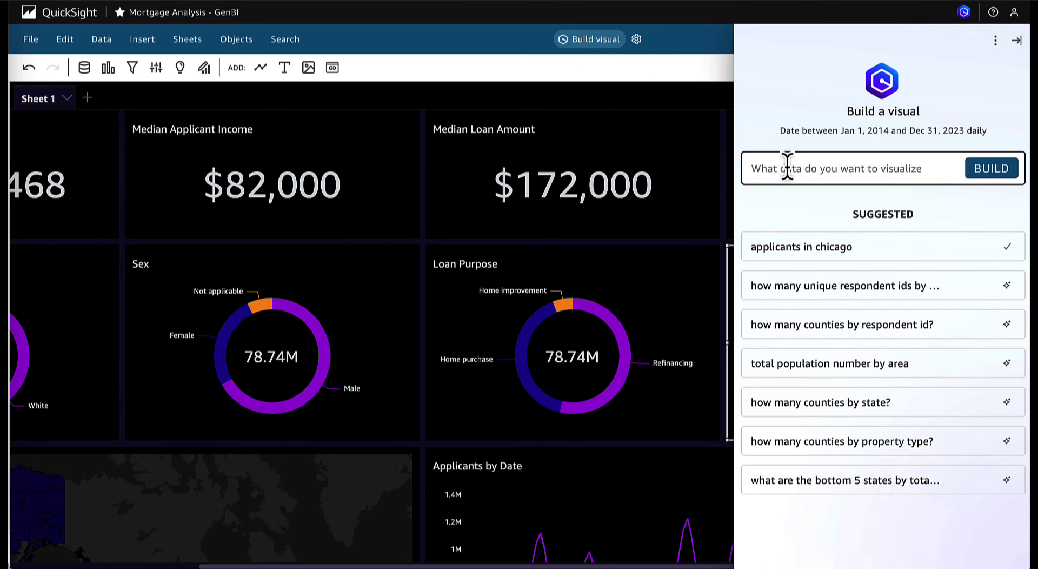
pyautogui.write('a line chart of total loan amount by month')
pyautogui.click(973, 176)
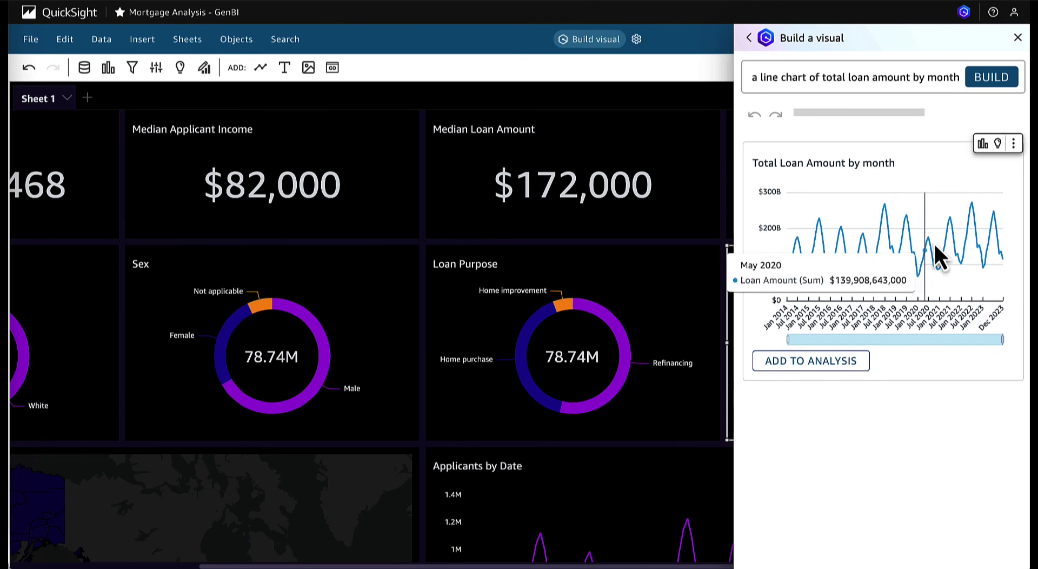
pyautogui.click(838, 362)
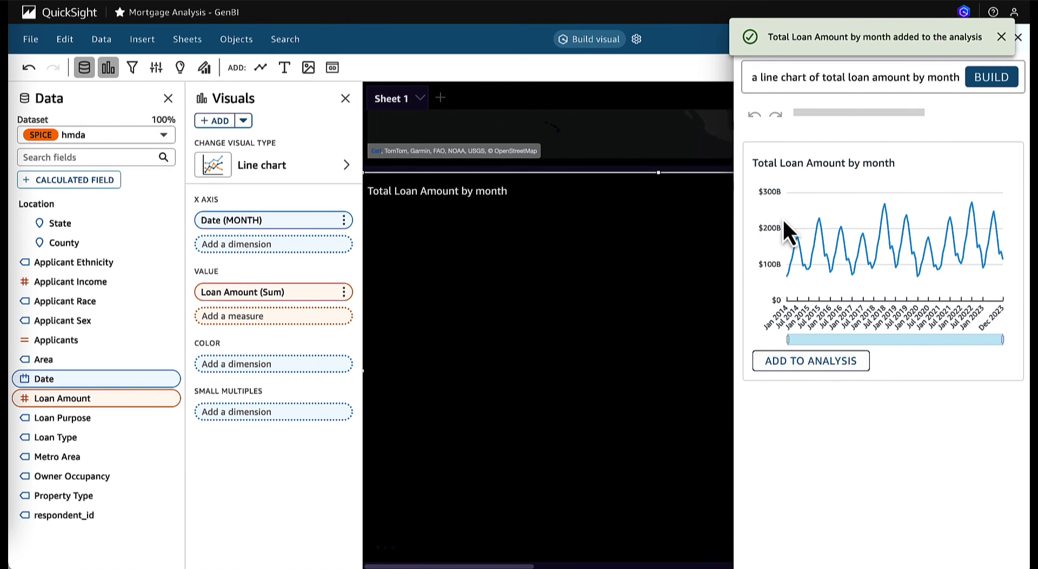
pyautogui.click(1016, 37)
pyautogui.click(345, 98)
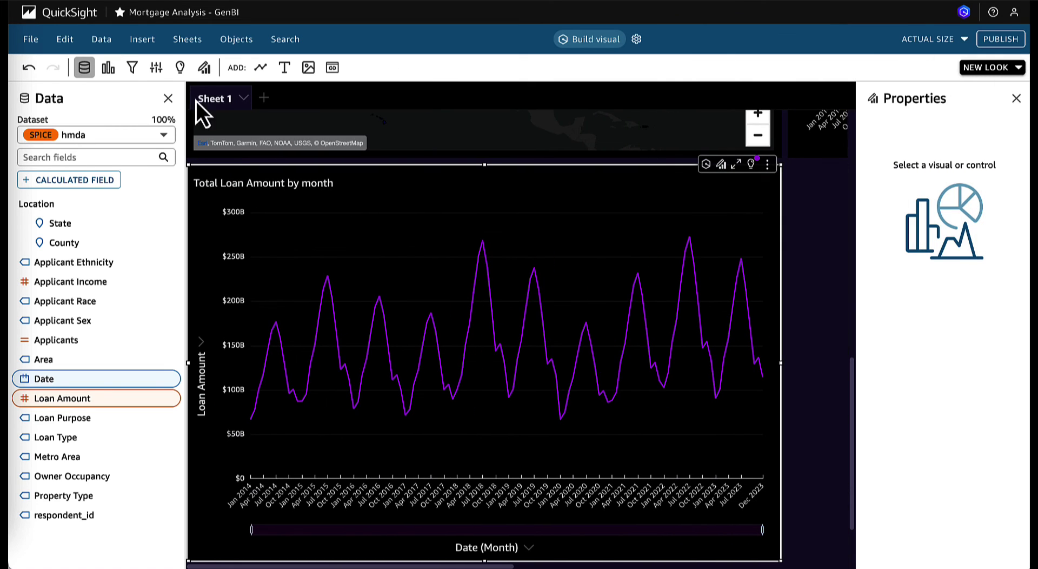
# Save an AI-generated calculated field named Market: Los Angeles, New York, Washington, Chicago are Major Markets, others Minor
pyautogui.click(96, 181)
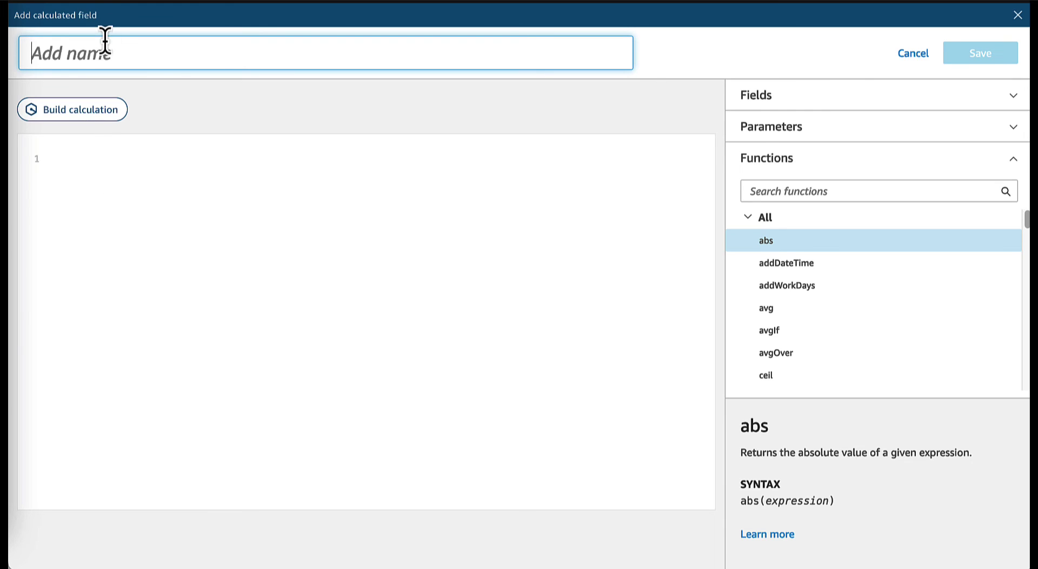
pyautogui.click(97, 111)
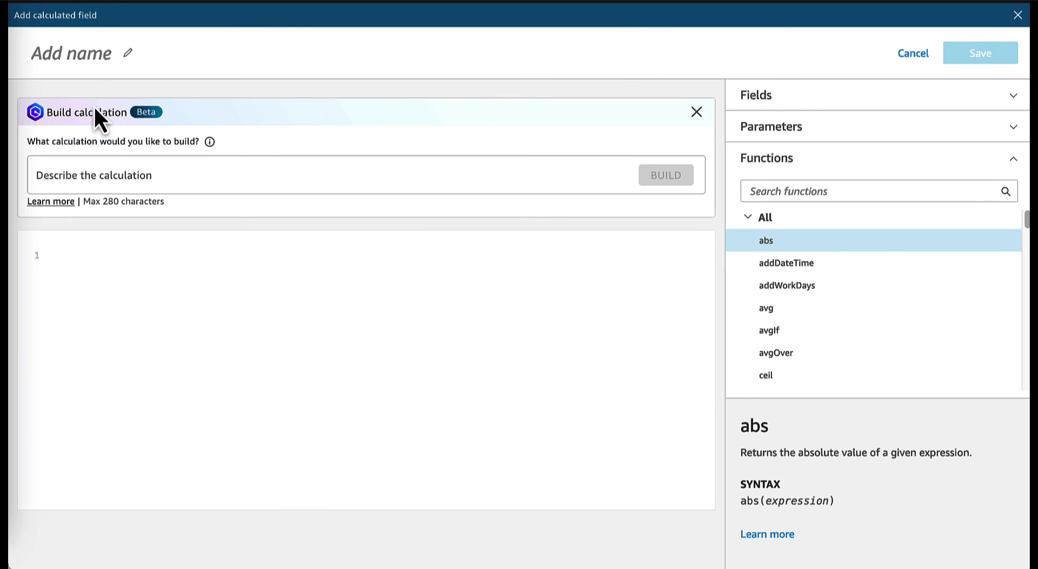
pyautogui.click(122, 176)
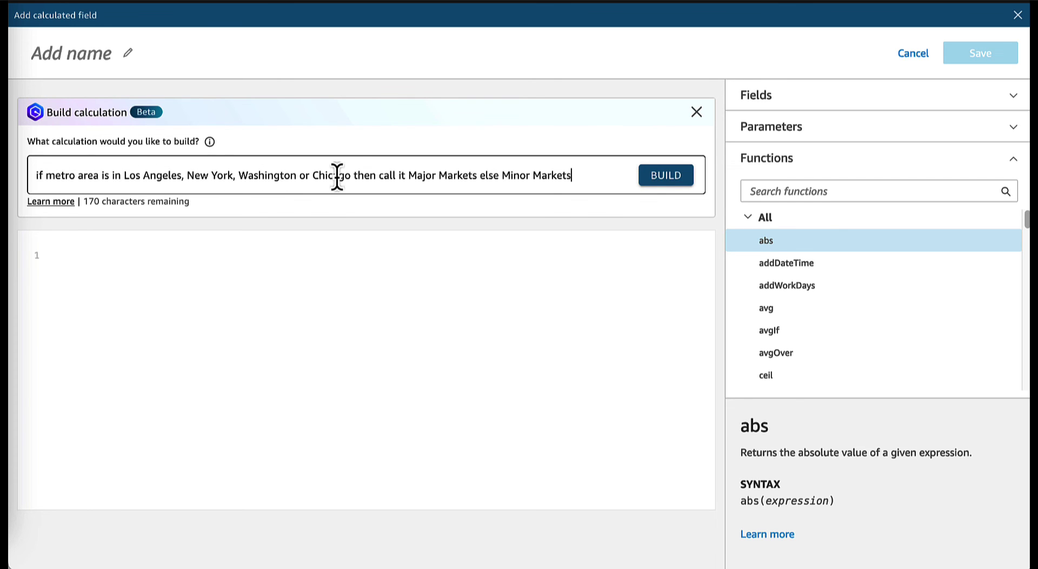
pyautogui.click(656, 179)
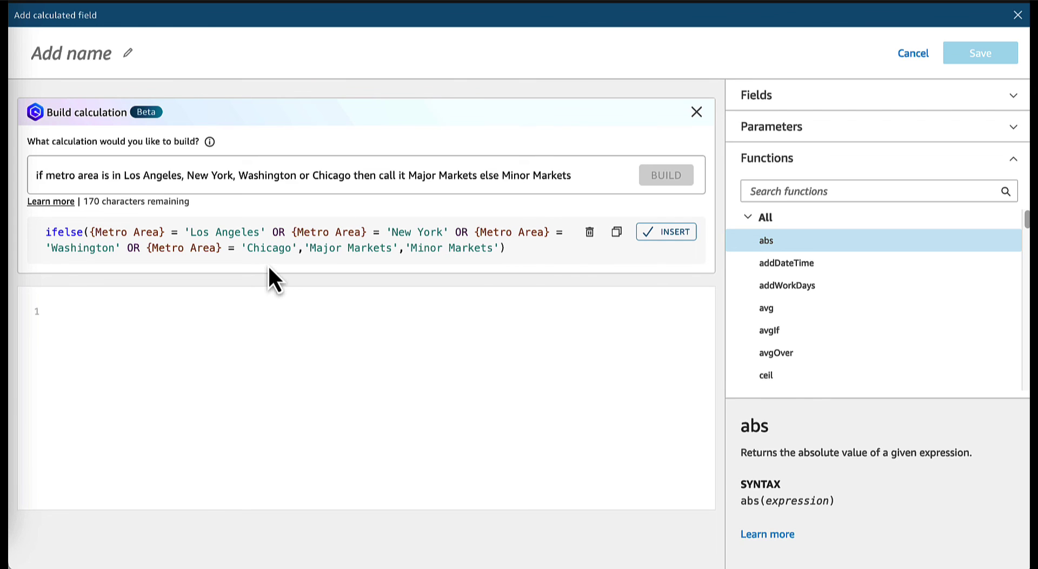
pyautogui.click(647, 234)
pyautogui.click(61, 54)
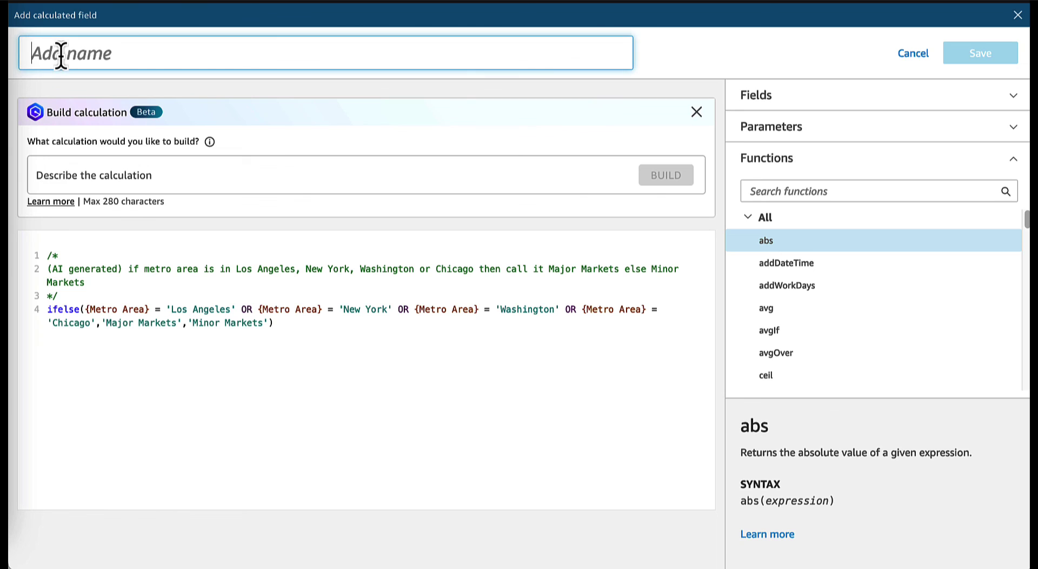
pyautogui.write('Market')
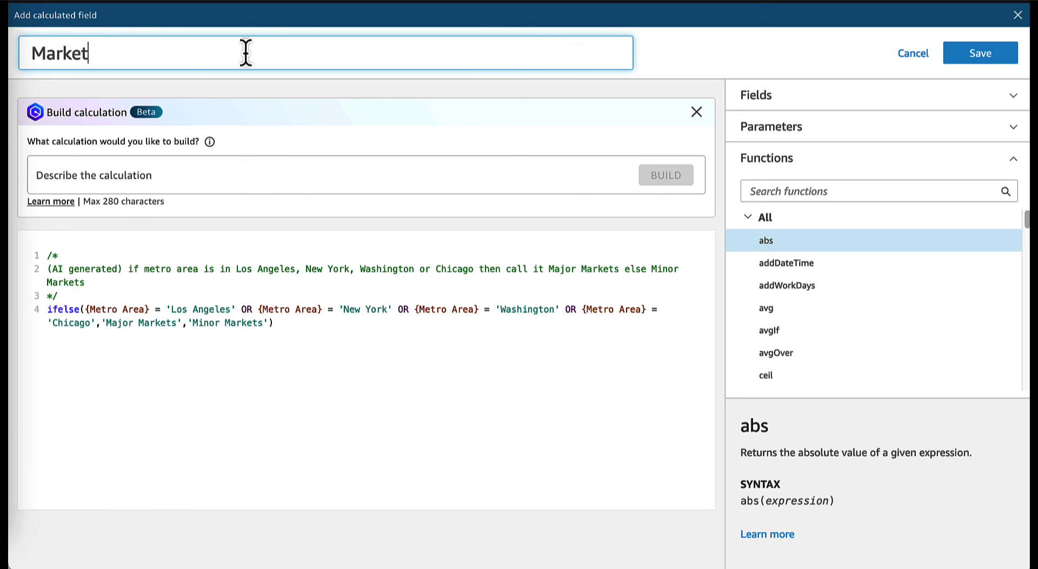
pyautogui.click(967, 57)
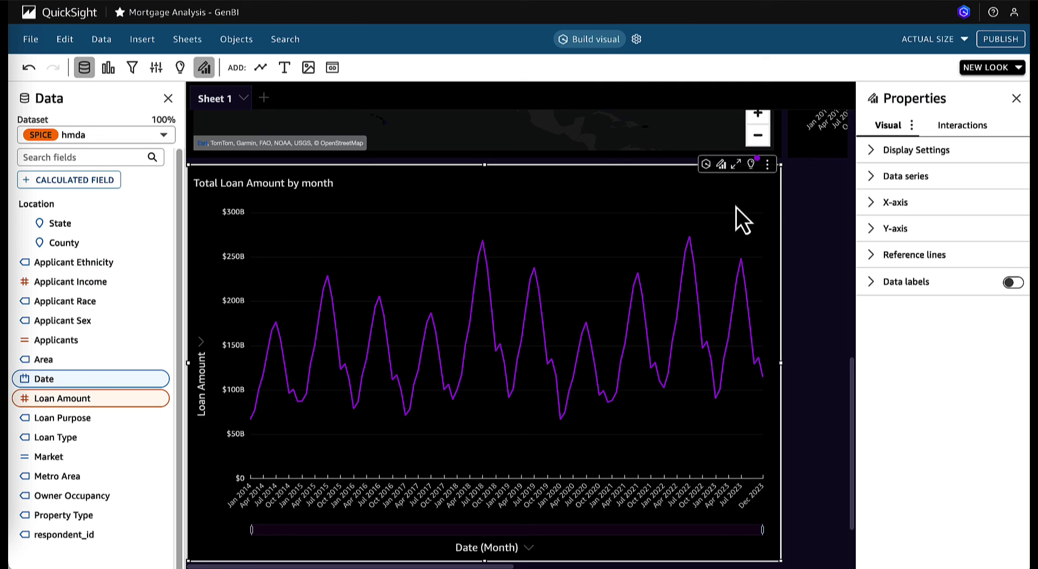
# Ask Q to 'add market and change to a stacked bar chart' on the Total Loan Amount by month visual
pyautogui.click(705, 165)
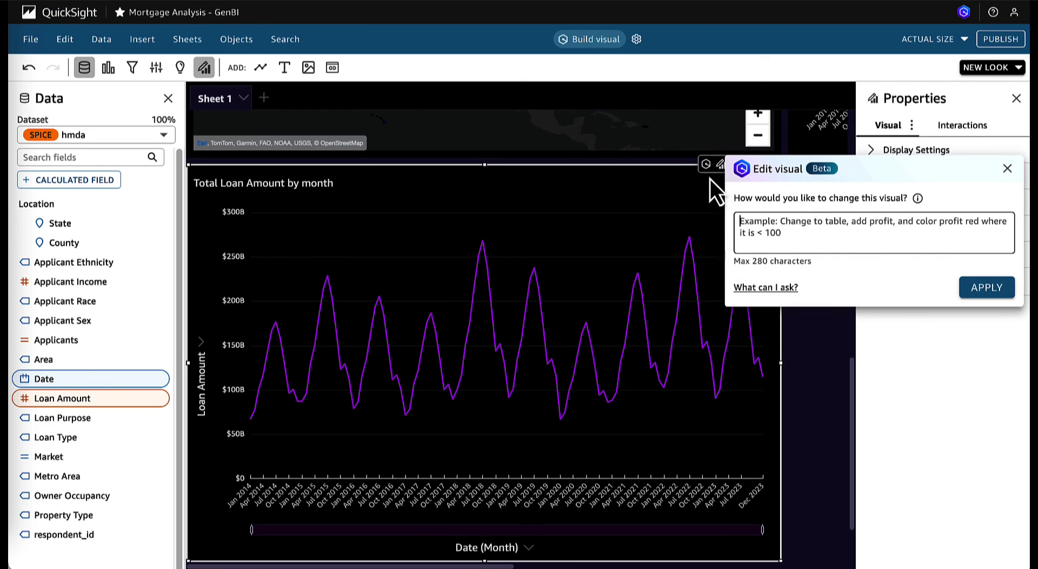
pyautogui.write('add market and change to a stacked bar chart')
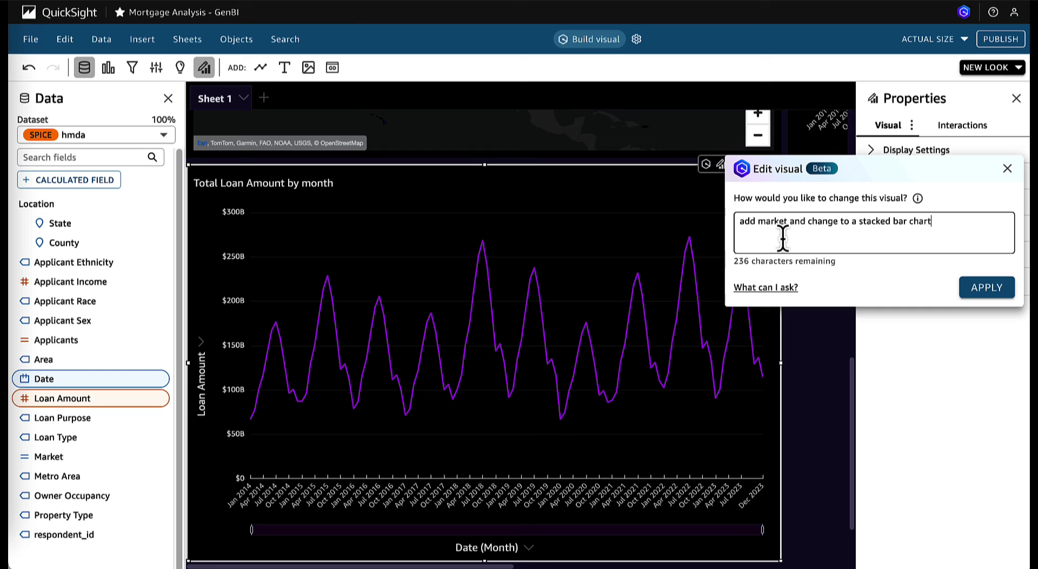
pyautogui.click(978, 285)
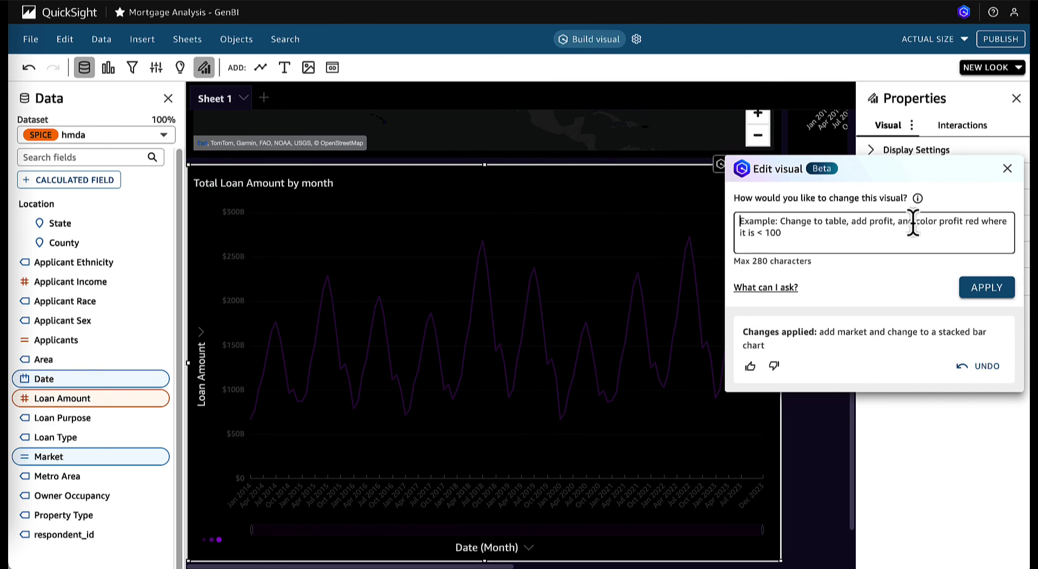
pyautogui.click(1007, 169)
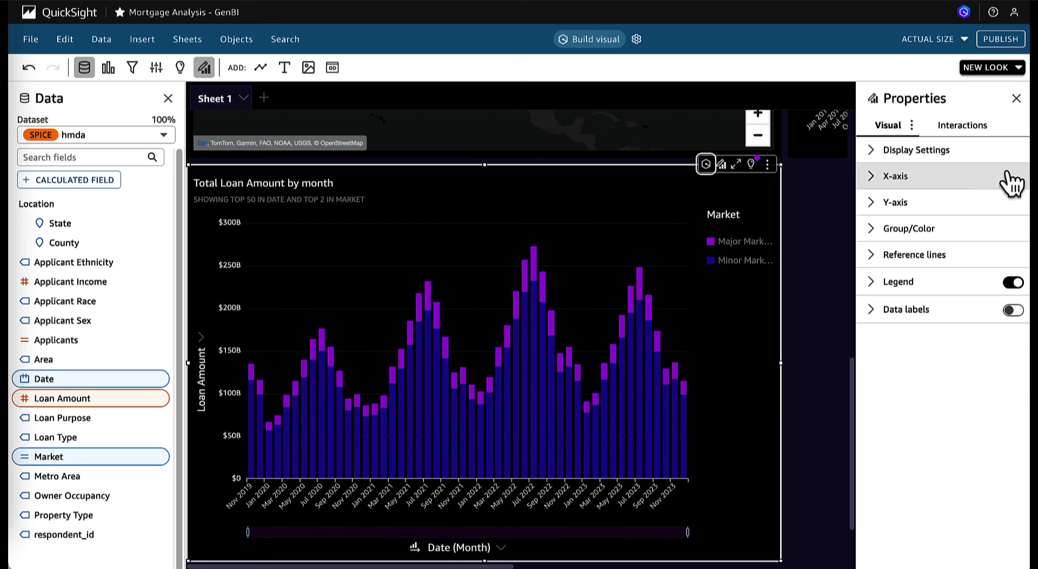
pyautogui.click(1016, 99)
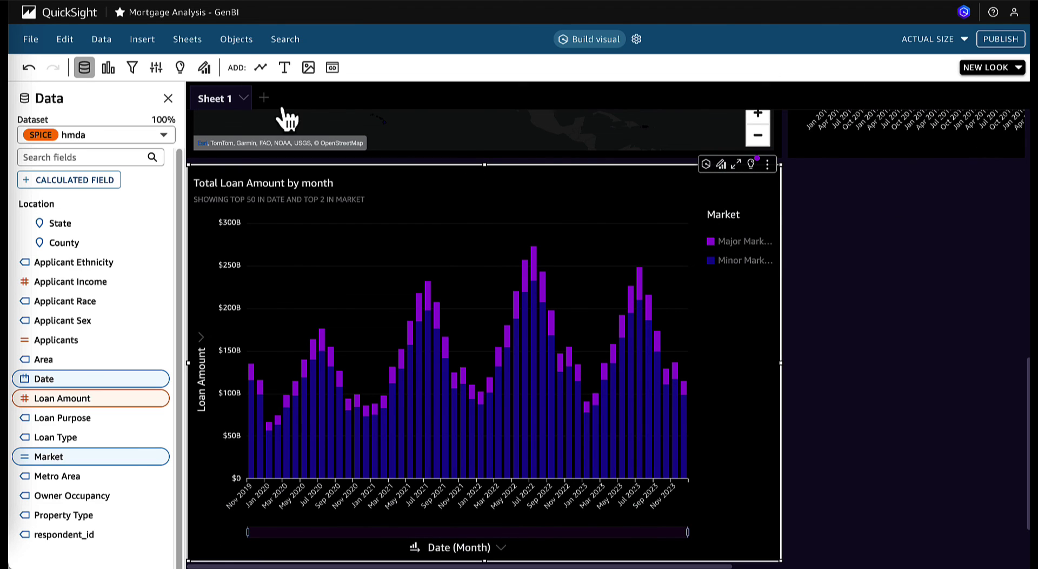
# Hide the Data pane and resize the loan chart to span the full sheet width at a shorter height
pyautogui.click(168, 98)
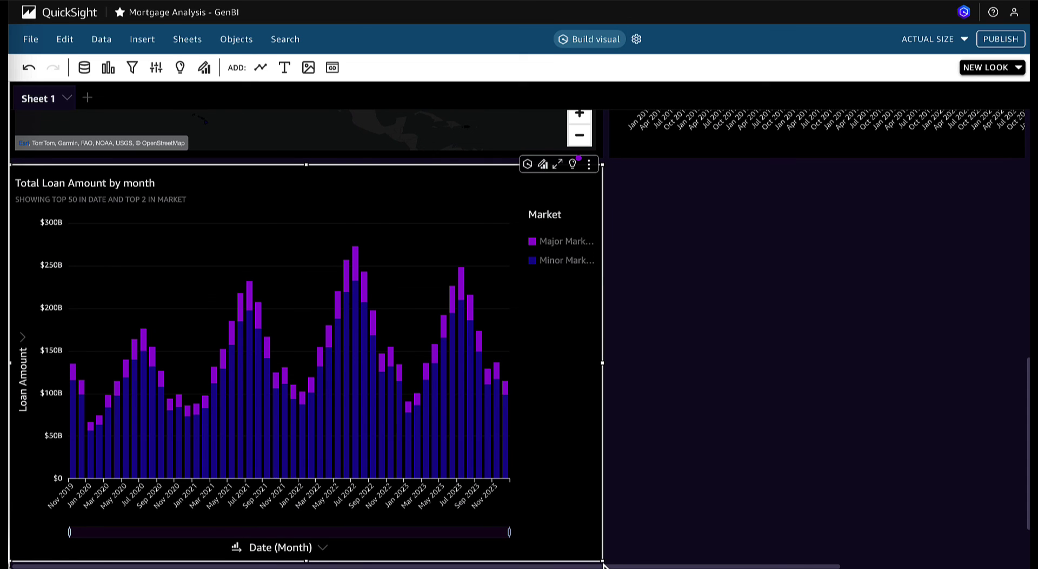
pyautogui.moveTo(600, 558); pyautogui.dragTo(1024, 347)
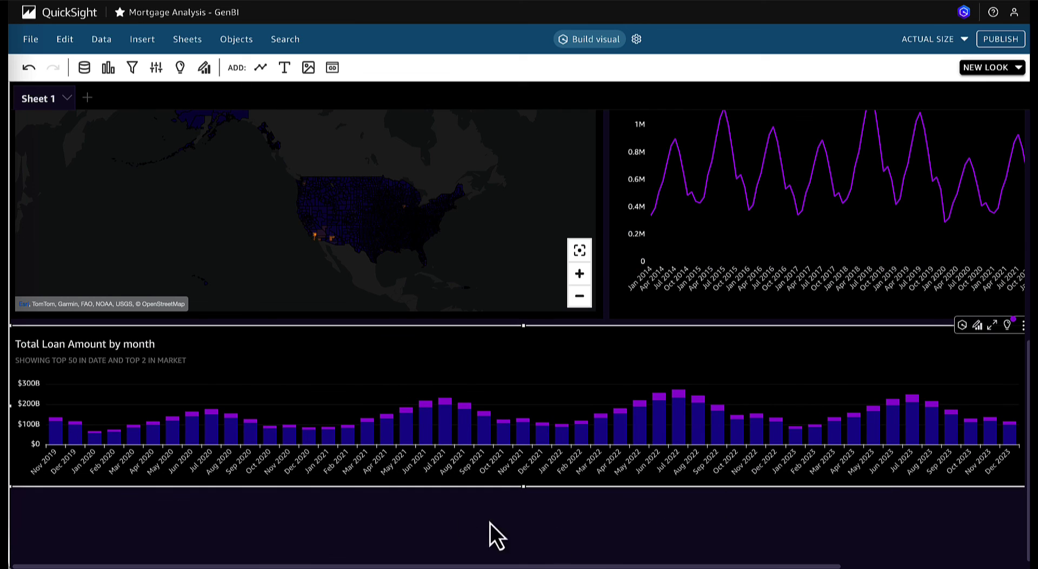